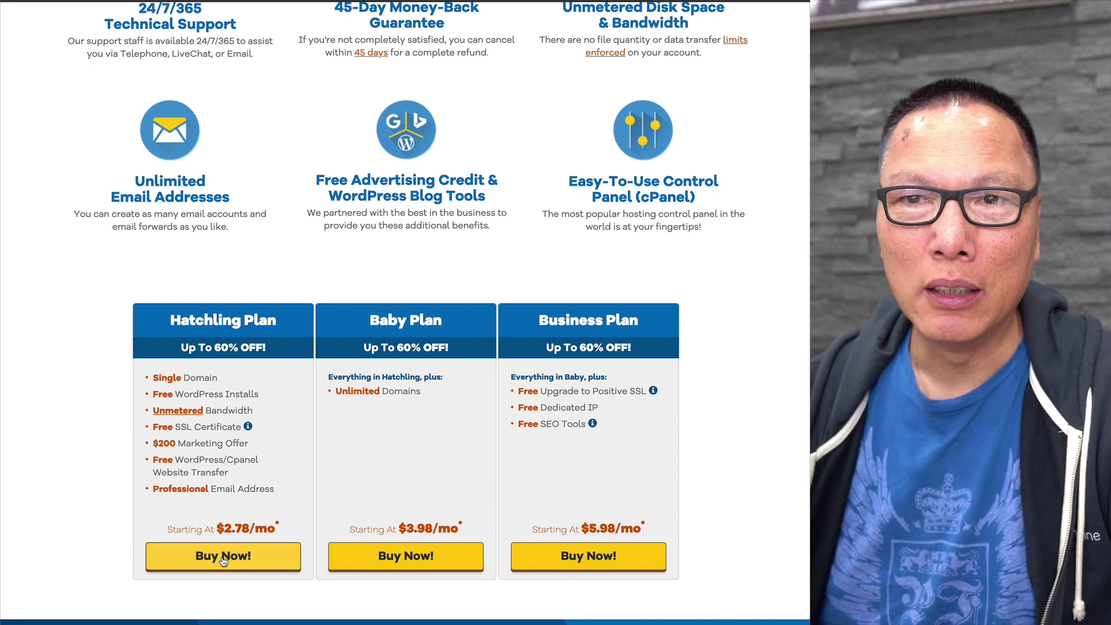
Start a Hatchling plan order and review the 36-month checkout form and order summary
{"action": "left_click", "coordinate": [223, 558]}
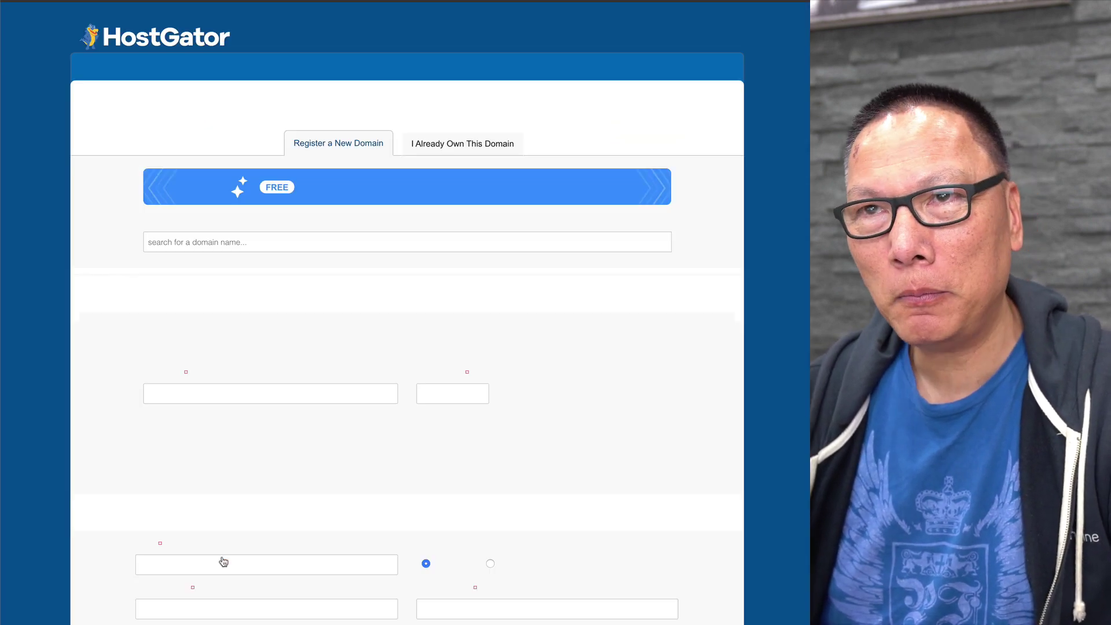
{"action": "scroll", "coordinate": [489, 464], "scroll_direction": "down", "scroll_amount": 3}
{"action": "scroll", "coordinate": [489, 463], "scroll_direction": "down", "scroll_amount": 15}
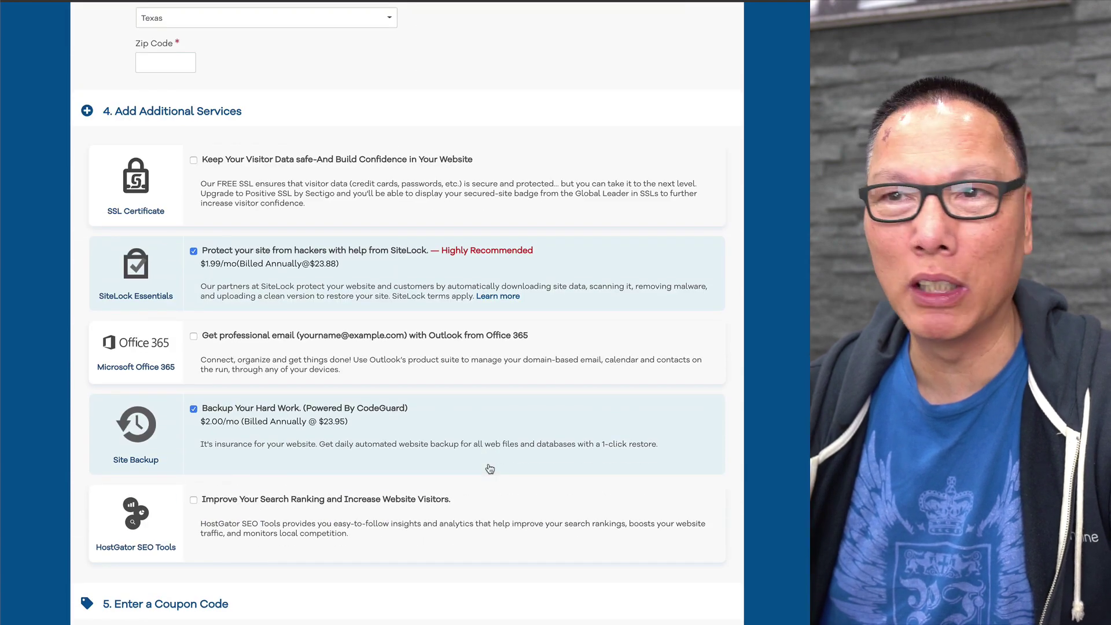
{"action": "scroll", "coordinate": [489, 469], "scroll_direction": "down", "scroll_amount": 8}
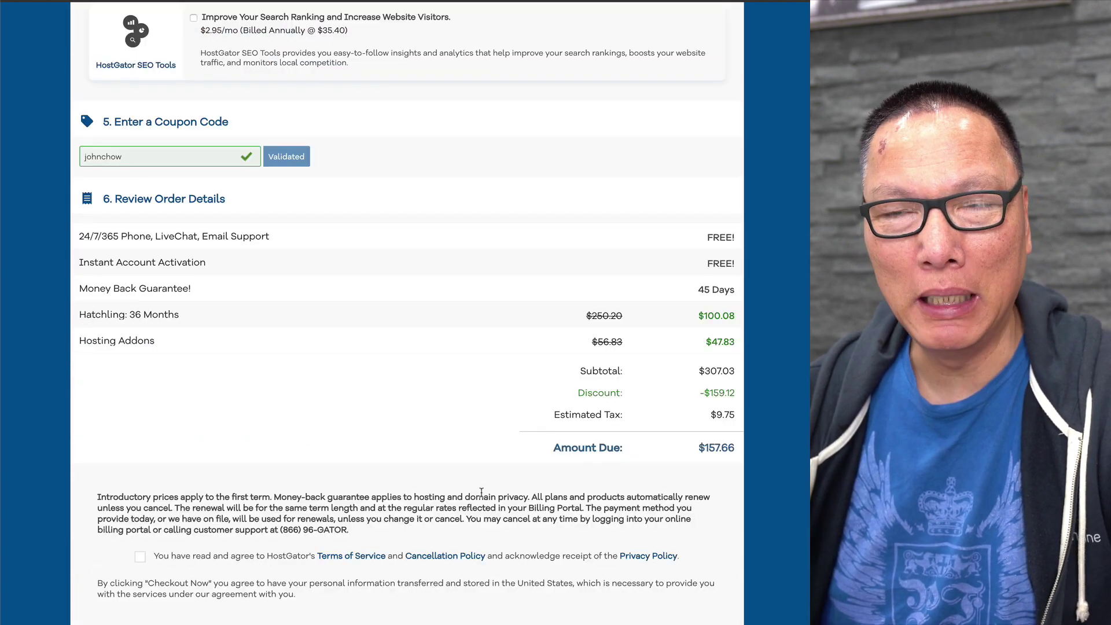
{"action": "scroll", "coordinate": [481, 493], "scroll_direction": "up", "scroll_amount": 20}
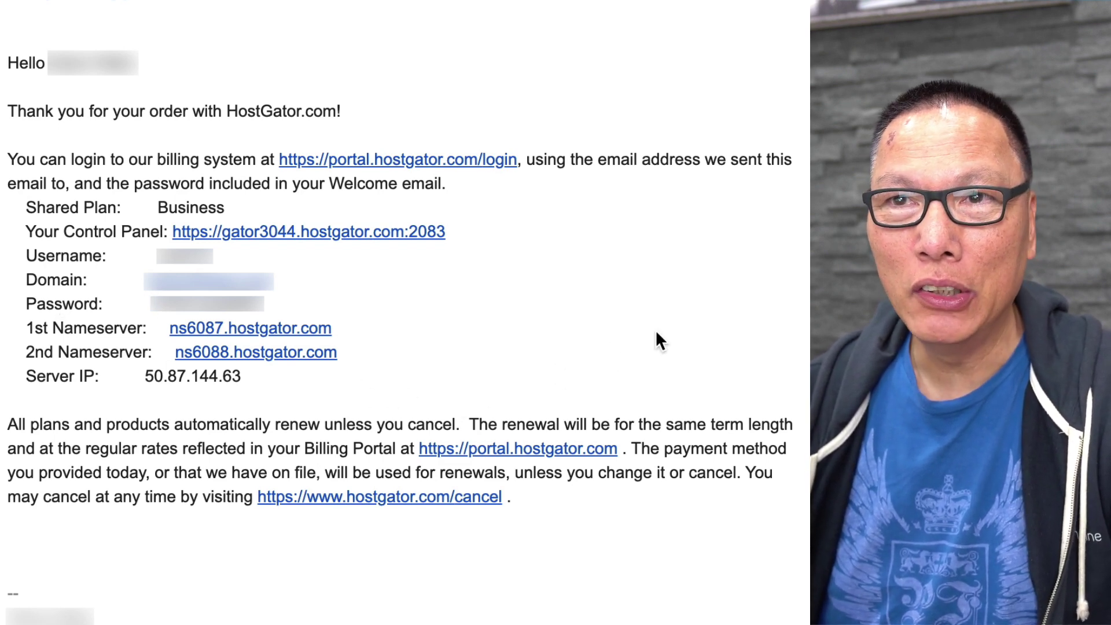
Log into cPanel from the email's Control Panel link with the saved username and account password
{"action": "left_click", "coordinate": [305, 237]}
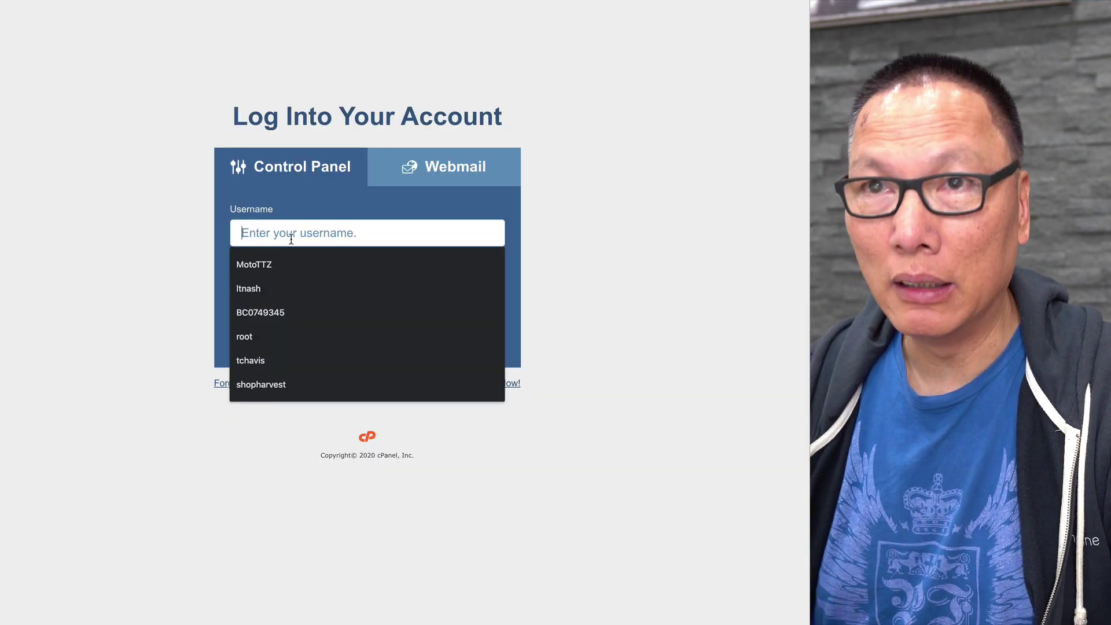
{"action": "key", "text": "Down"}
{"action": "key", "text": "Return"}
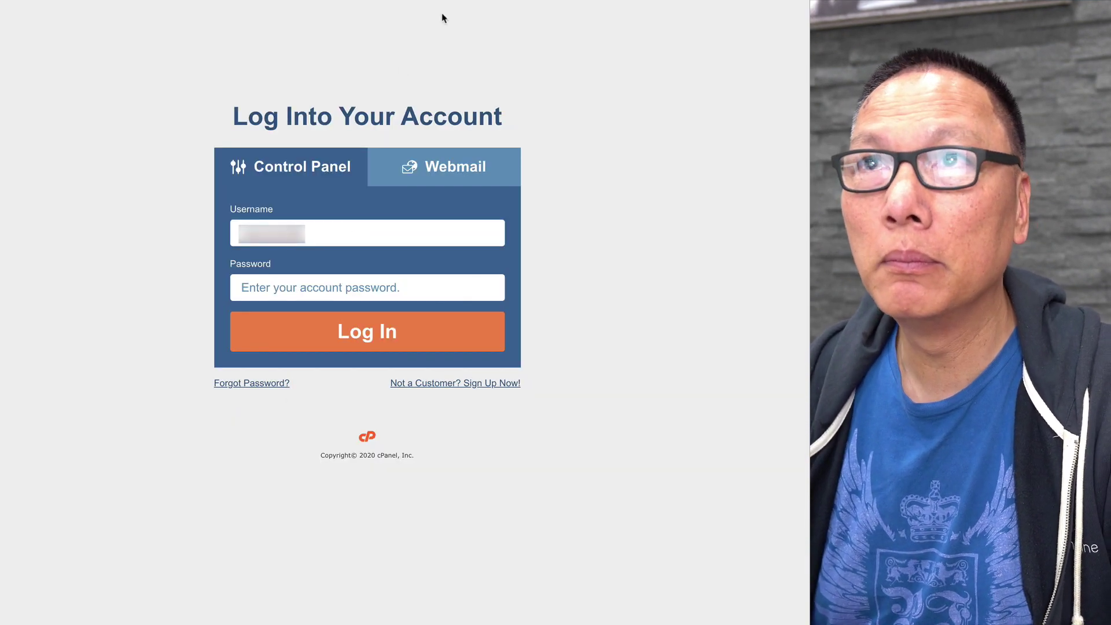
{"action": "left_click", "coordinate": [322, 286]}
{"action": "type", "text": "••••••••••••"}
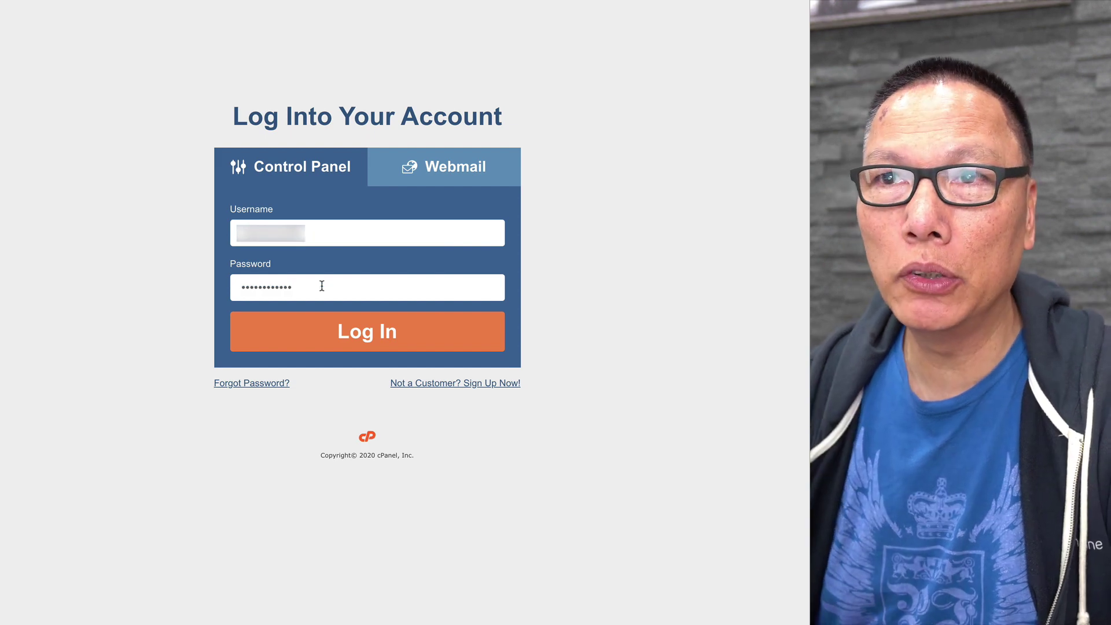
{"action": "left_click", "coordinate": [328, 330]}
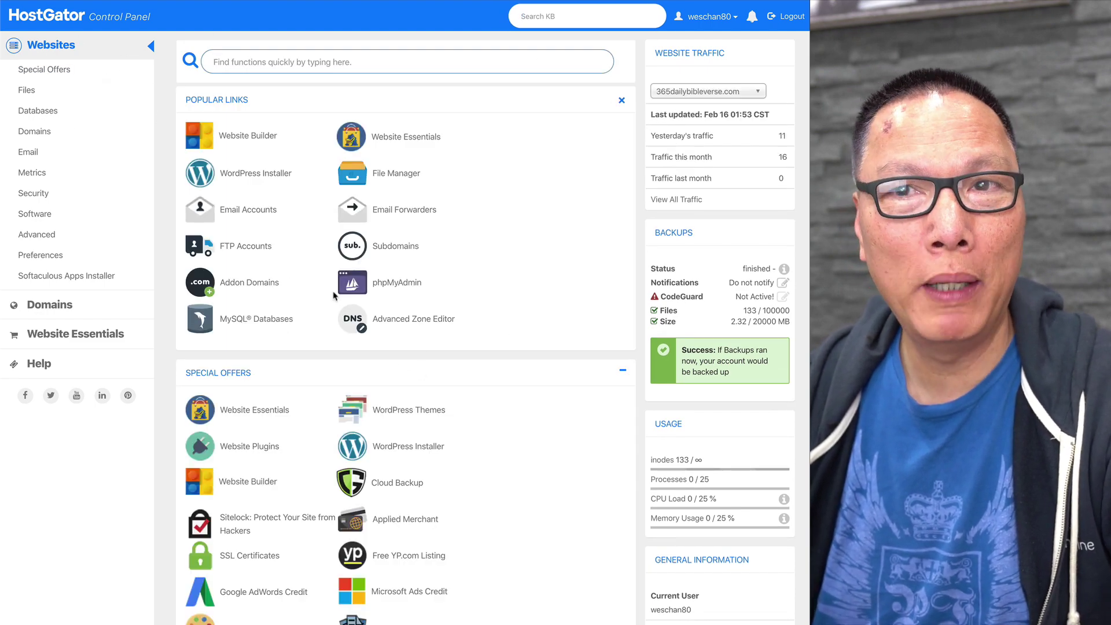
{"action": "scroll", "coordinate": [395, 364], "scroll_direction": "down", "scroll_amount": 3}
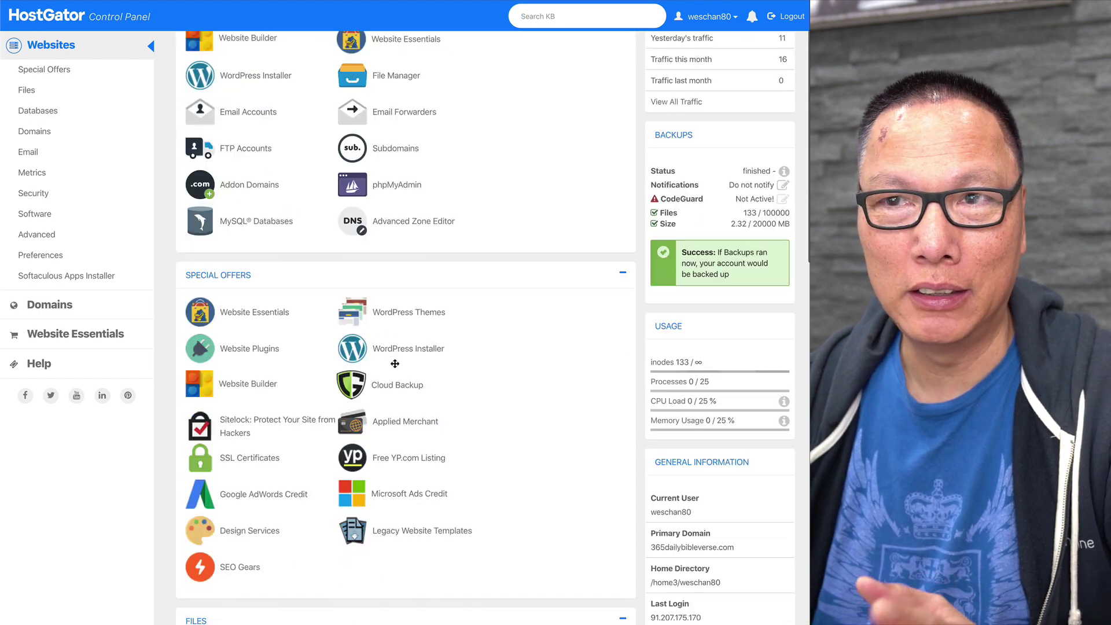
{"action": "scroll", "coordinate": [395, 363], "scroll_direction": "down", "scroll_amount": 20}
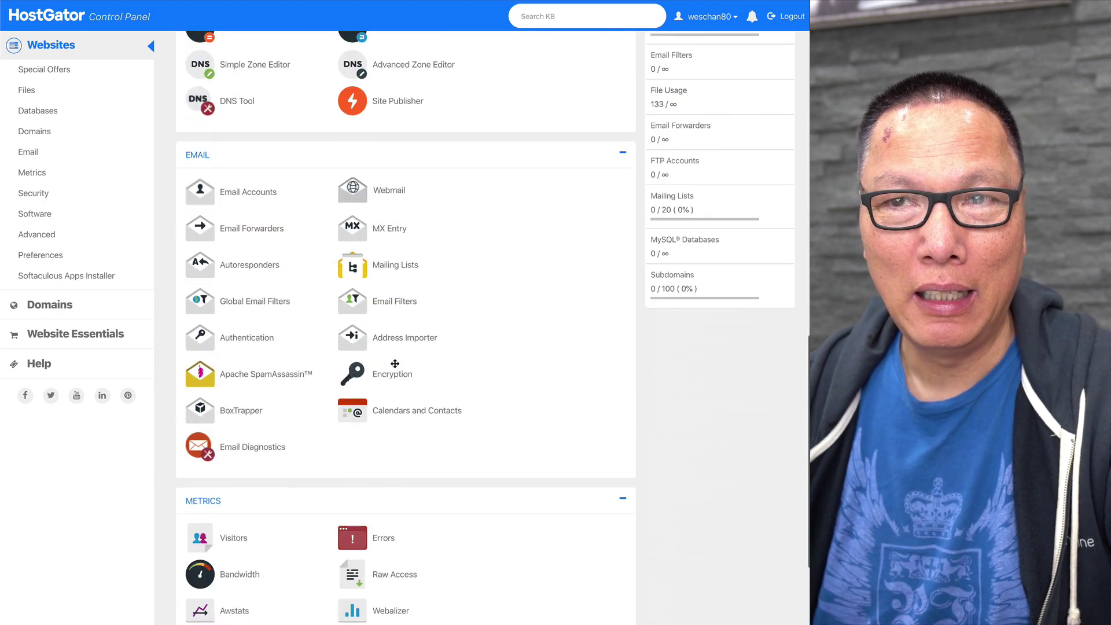
{"action": "scroll", "coordinate": [395, 364], "scroll_direction": "down", "scroll_amount": 10}
{"action": "scroll", "coordinate": [397, 365], "scroll_direction": "down", "scroll_amount": 5}
{"action": "scroll", "coordinate": [397, 365], "scroll_direction": "up", "scroll_amount": 8}
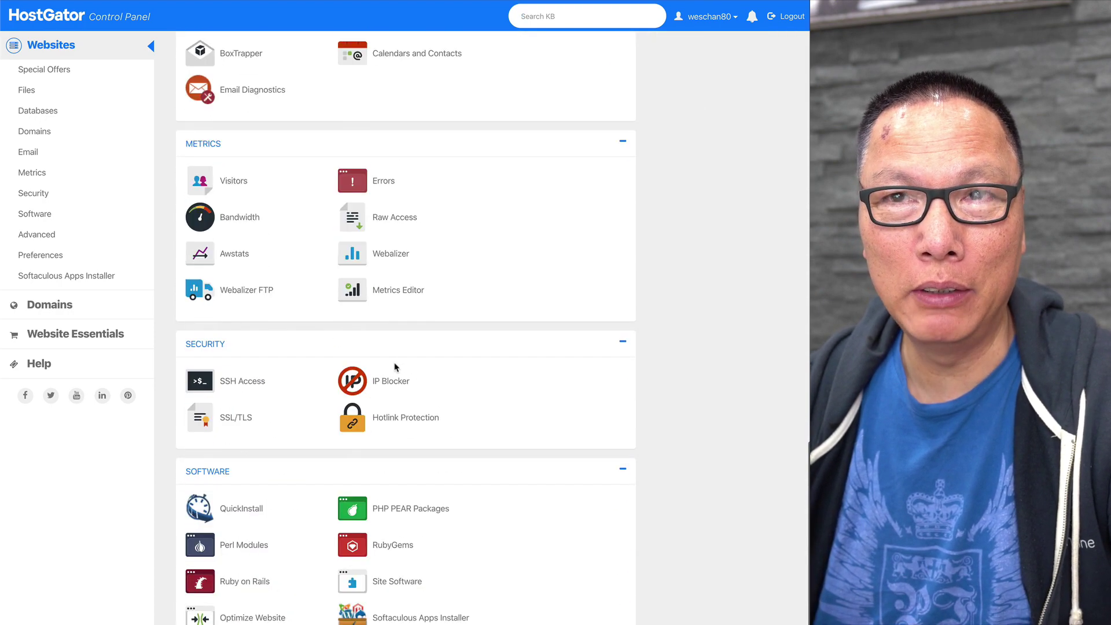
{"action": "scroll", "coordinate": [395, 367], "scroll_direction": "up", "scroll_amount": 20}
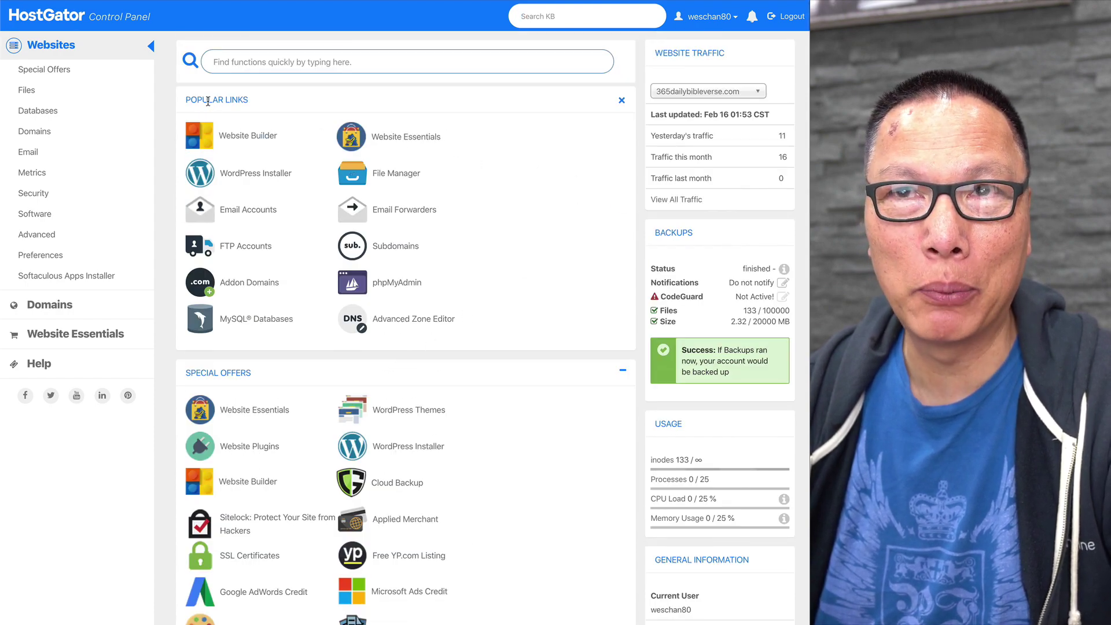
{"action": "left_click_drag", "start_coordinate": [198, 99], "coordinate": [265, 105]}
{"action": "left_click", "coordinate": [267, 106]}
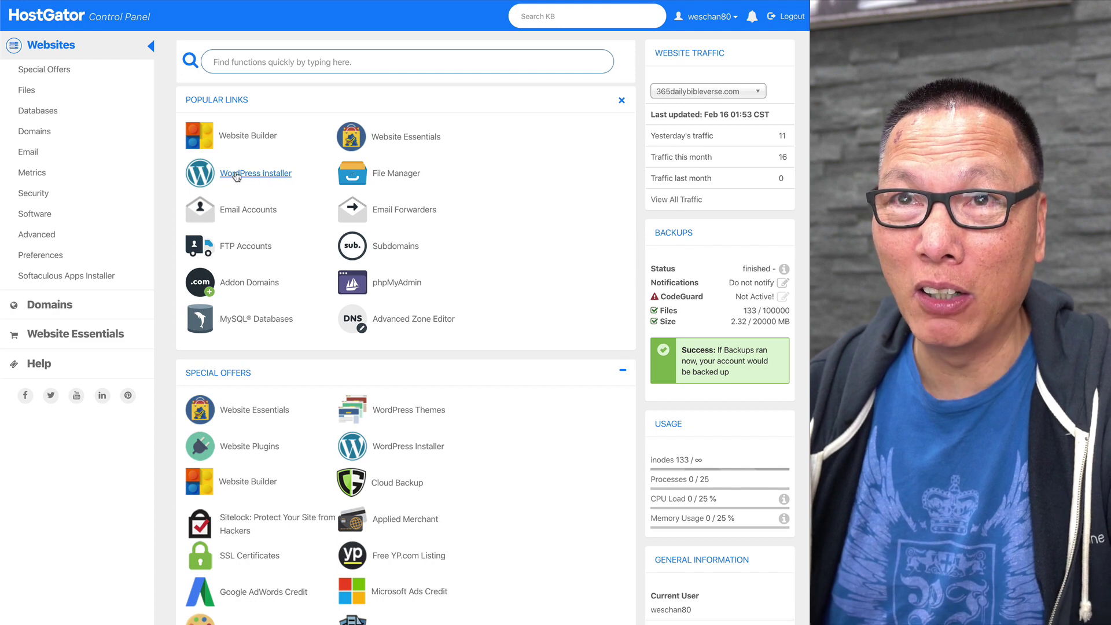
Open the WordPress Installer and highlight the $99 Starter and $399 All-In-One pro-install prices
{"action": "left_click", "coordinate": [245, 181]}
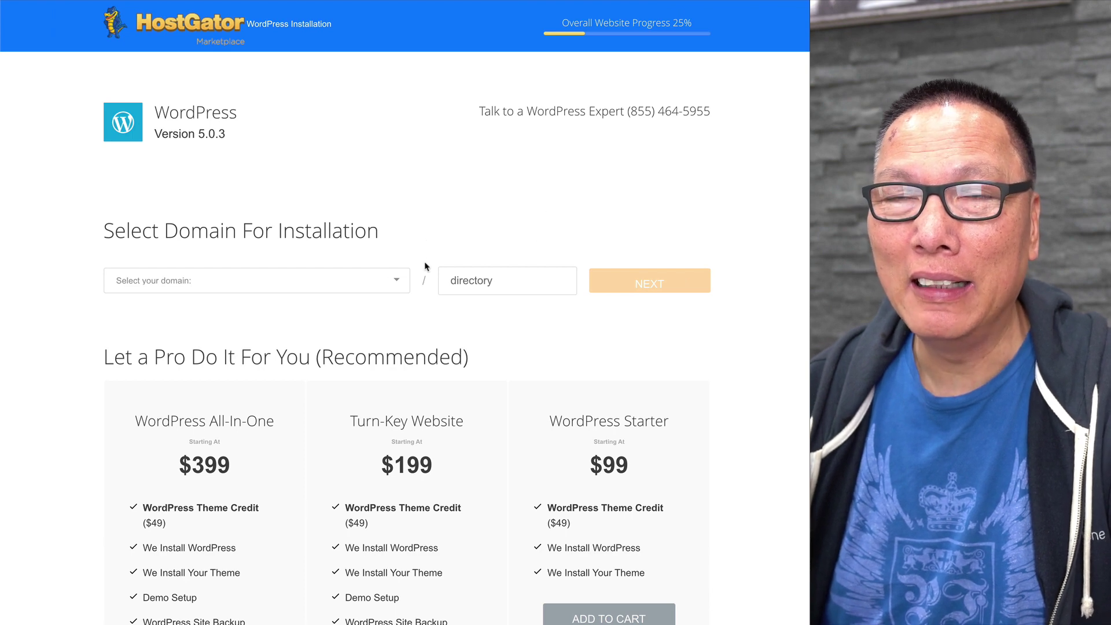
{"action": "scroll", "coordinate": [427, 272], "scroll_direction": "down", "scroll_amount": 2}
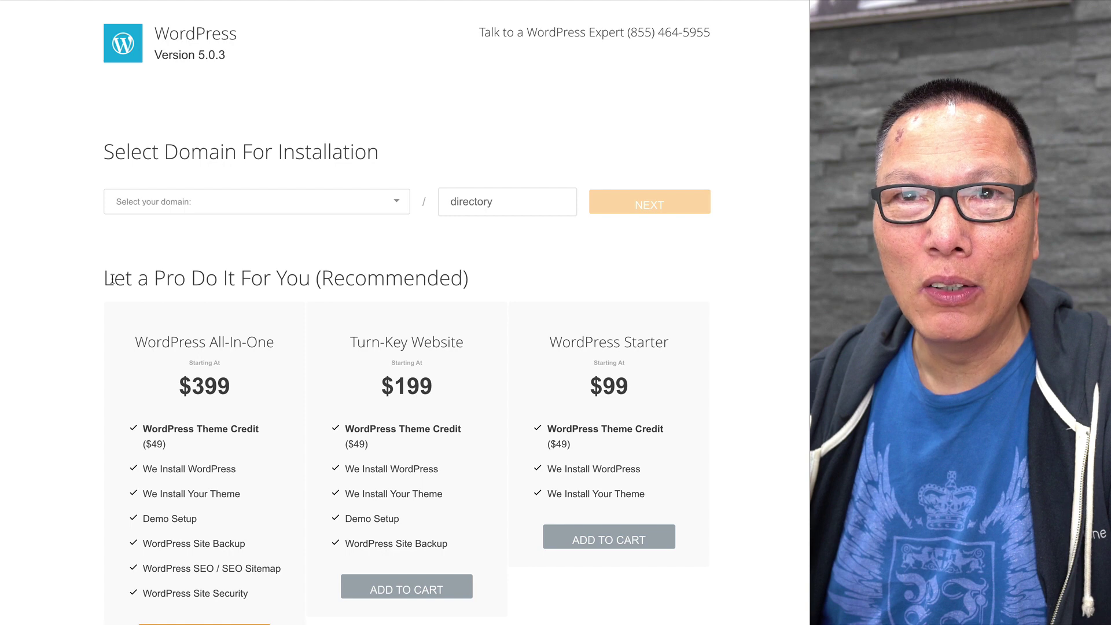
{"action": "left_click_drag", "start_coordinate": [109, 279], "coordinate": [471, 293]}
{"action": "left_click", "coordinate": [623, 391]}
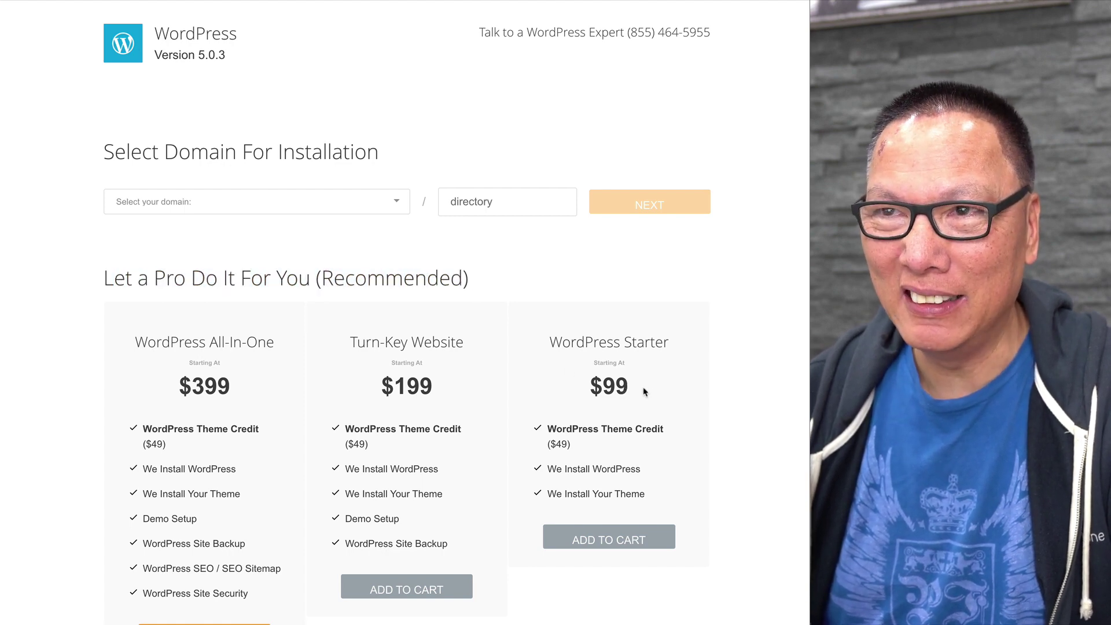
{"action": "left_click_drag", "start_coordinate": [645, 390], "coordinate": [591, 383]}
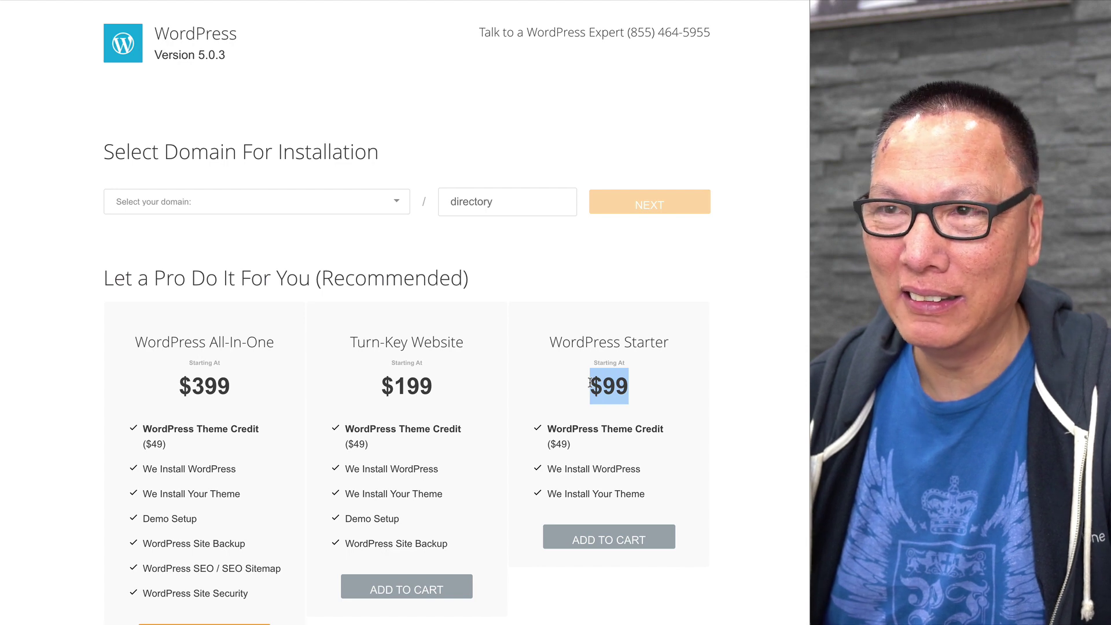
{"action": "left_click", "coordinate": [235, 387]}
{"action": "left_click_drag", "start_coordinate": [234, 386], "coordinate": [179, 387]}
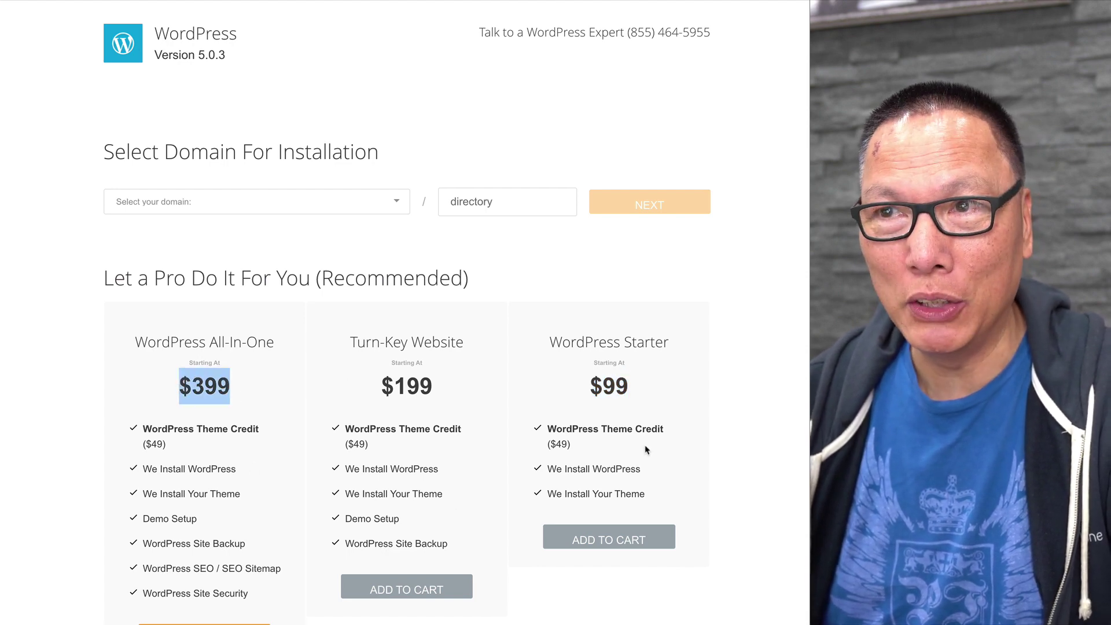
{"action": "left_click", "coordinate": [656, 413]}
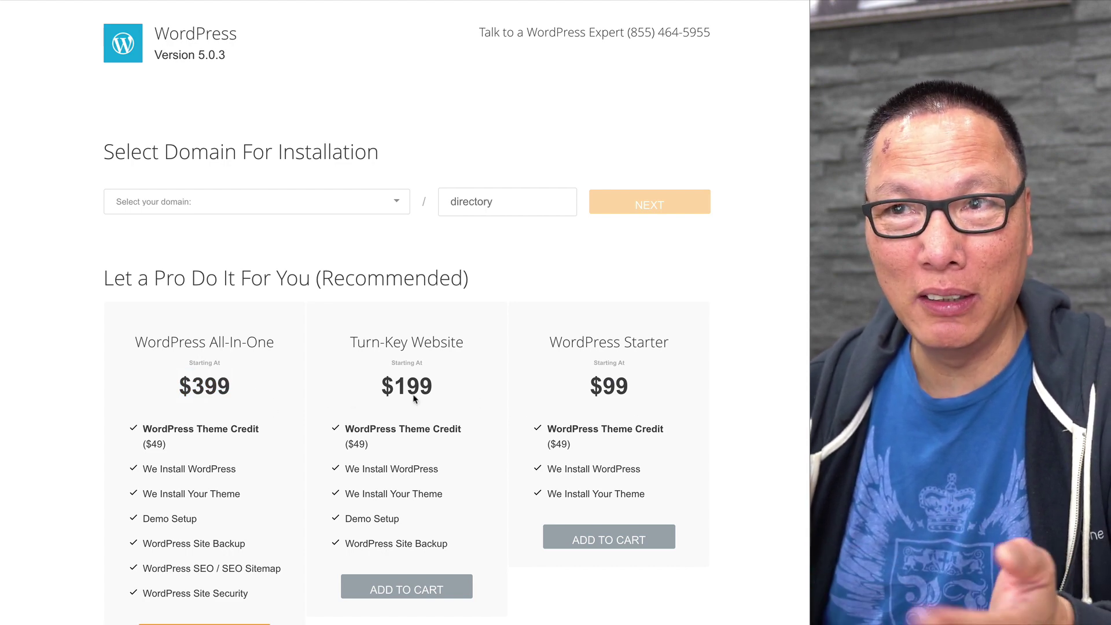
{"action": "left_click_drag", "start_coordinate": [631, 389], "coordinate": [590, 388]}
{"action": "left_click_drag", "start_coordinate": [246, 387], "coordinate": [177, 385]}
{"action": "left_click", "coordinate": [168, 462]}
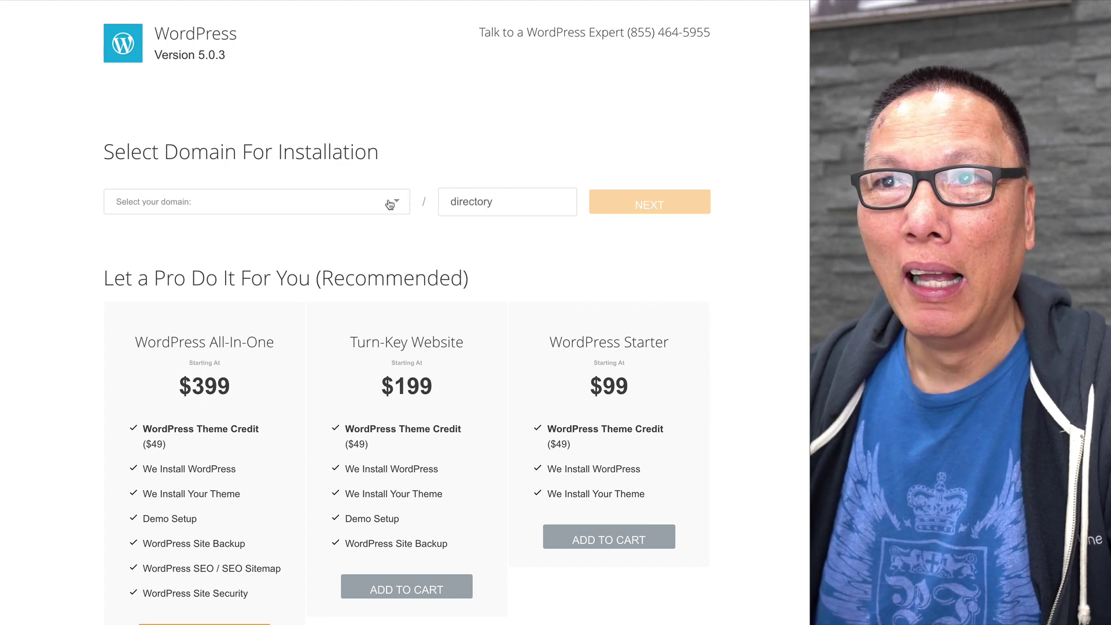
Choose 365dailybibleverse.com as the install domain and continue to install settings
{"action": "left_click", "coordinate": [395, 206]}
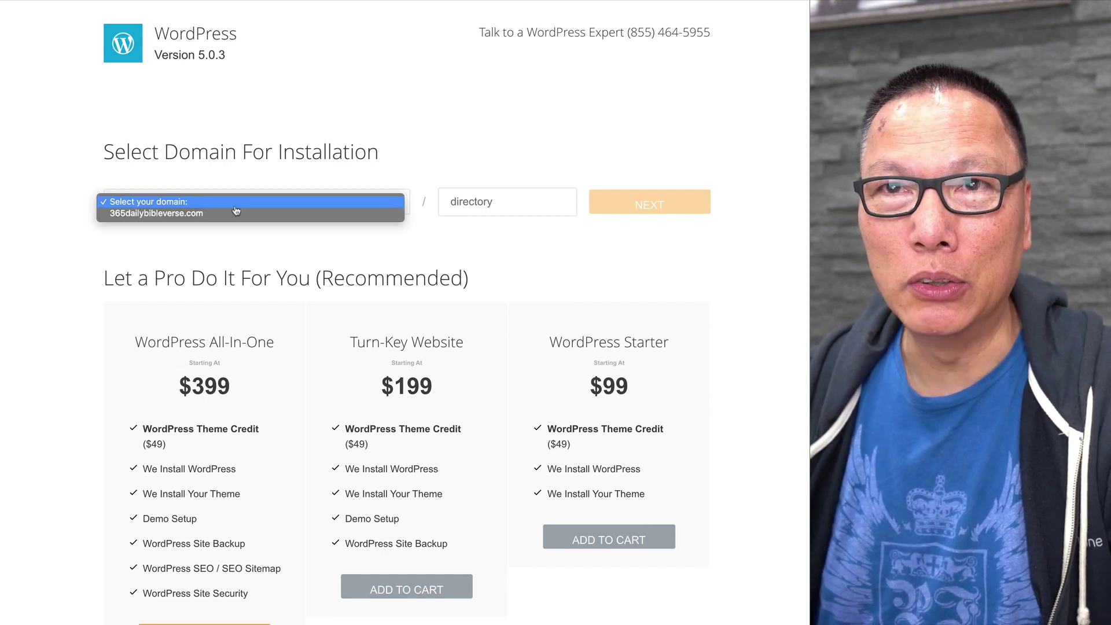
{"action": "left_click", "coordinate": [203, 215]}
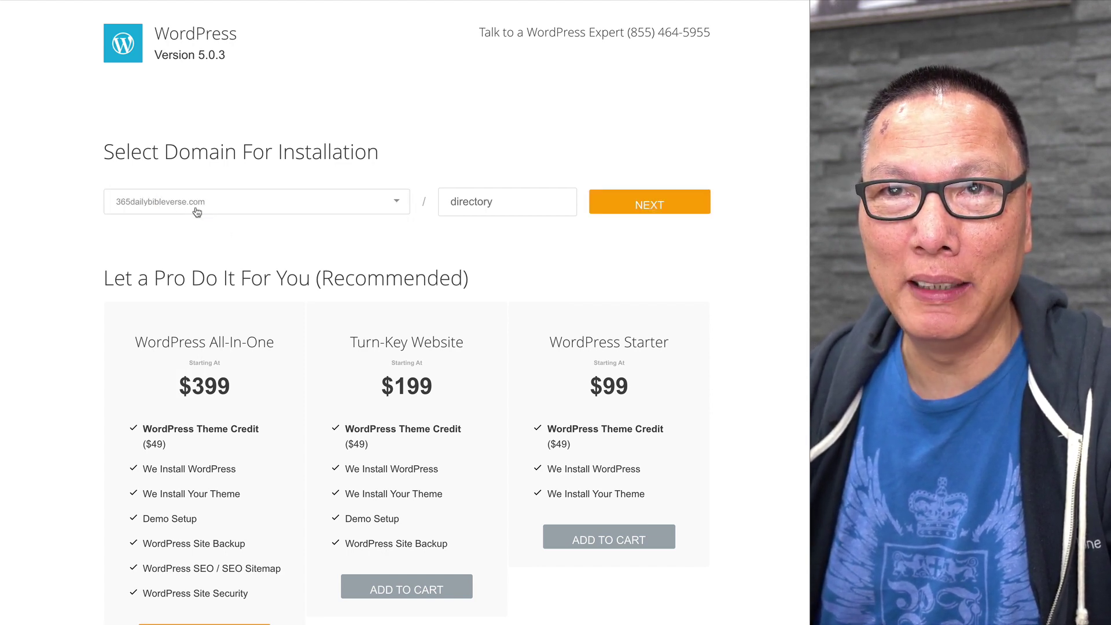
{"action": "left_click", "coordinate": [668, 206]}
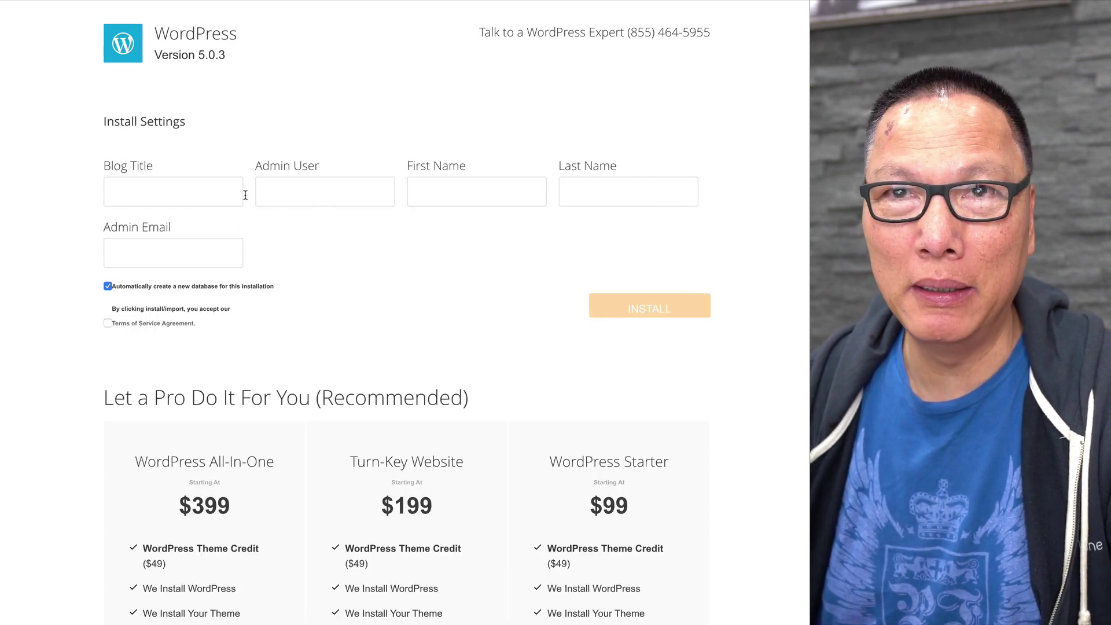
Enter the blog title '365 Daily Believer' plus the admin username, first name and last name
{"action": "left_click", "coordinate": [212, 198]}
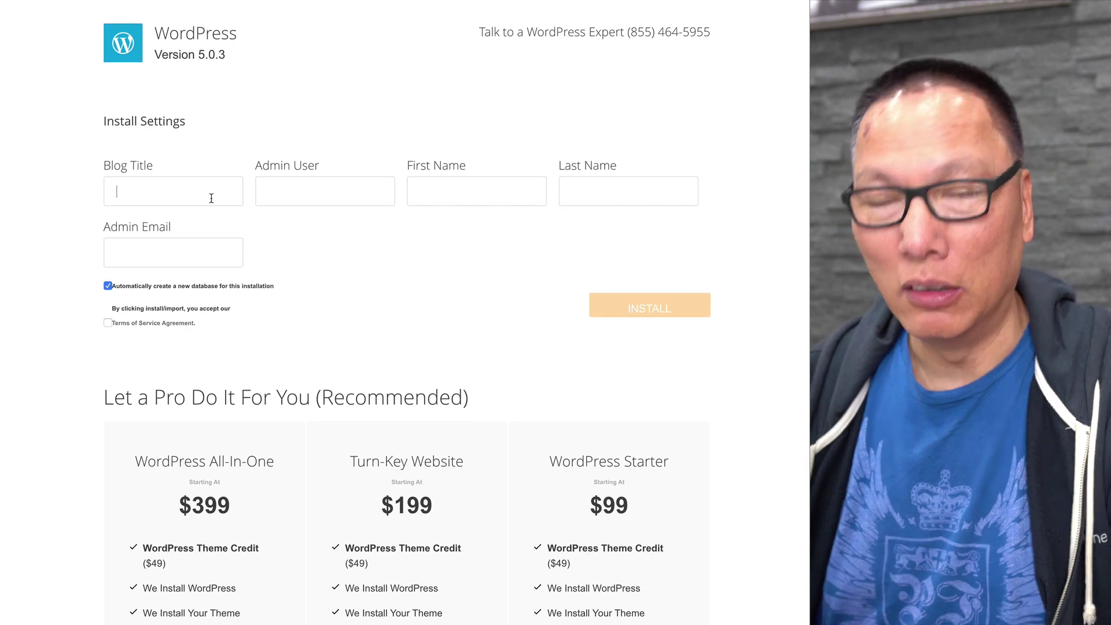
{"action": "type", "text": "365 "}
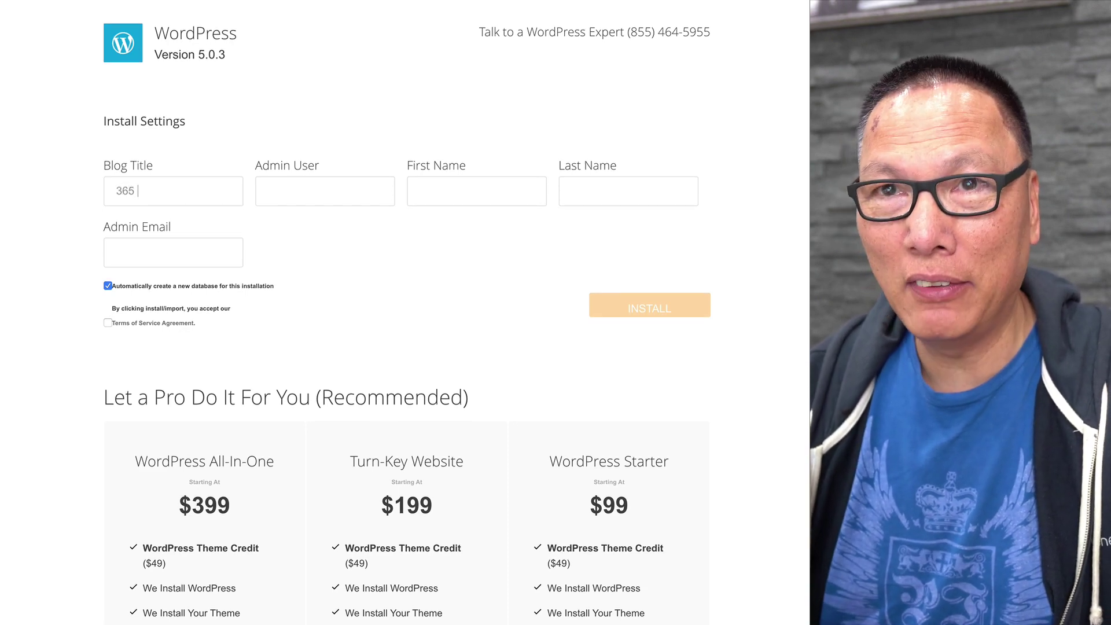
{"action": "type", "text": "Daily B"}
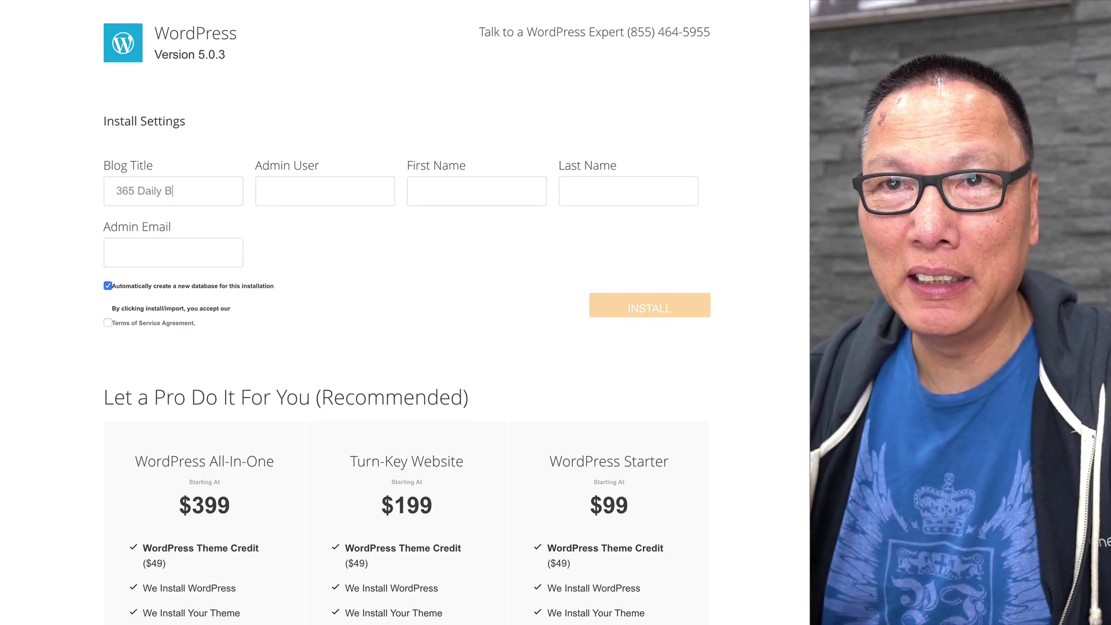
{"action": "type", "text": "eliever"}
{"action": "left_click", "coordinate": [323, 193]}
{"action": "type", "text": "Wesley"}
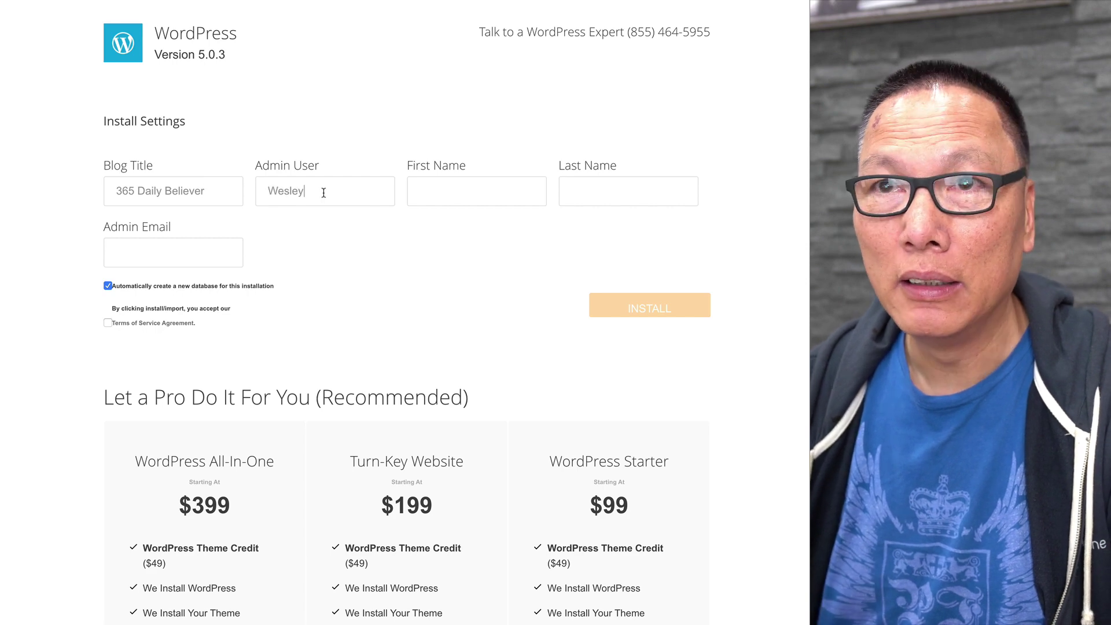
{"action": "left_click", "coordinate": [481, 192]}
{"action": "type", "text": "Wesley"}
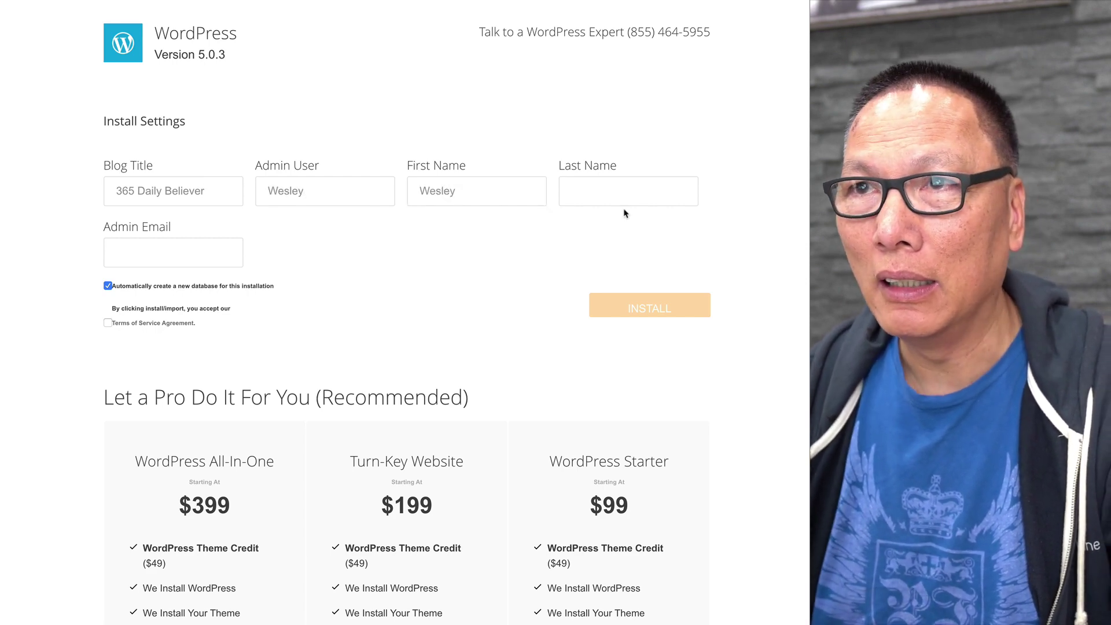
{"action": "left_click", "coordinate": [627, 197]}
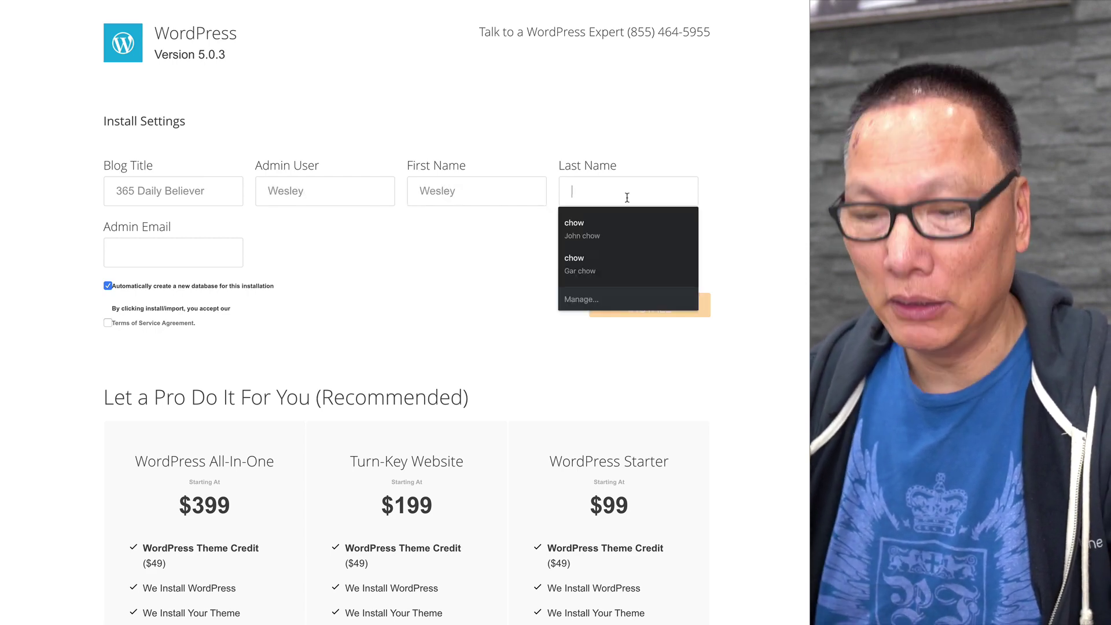
{"action": "type", "text": "Chan"}
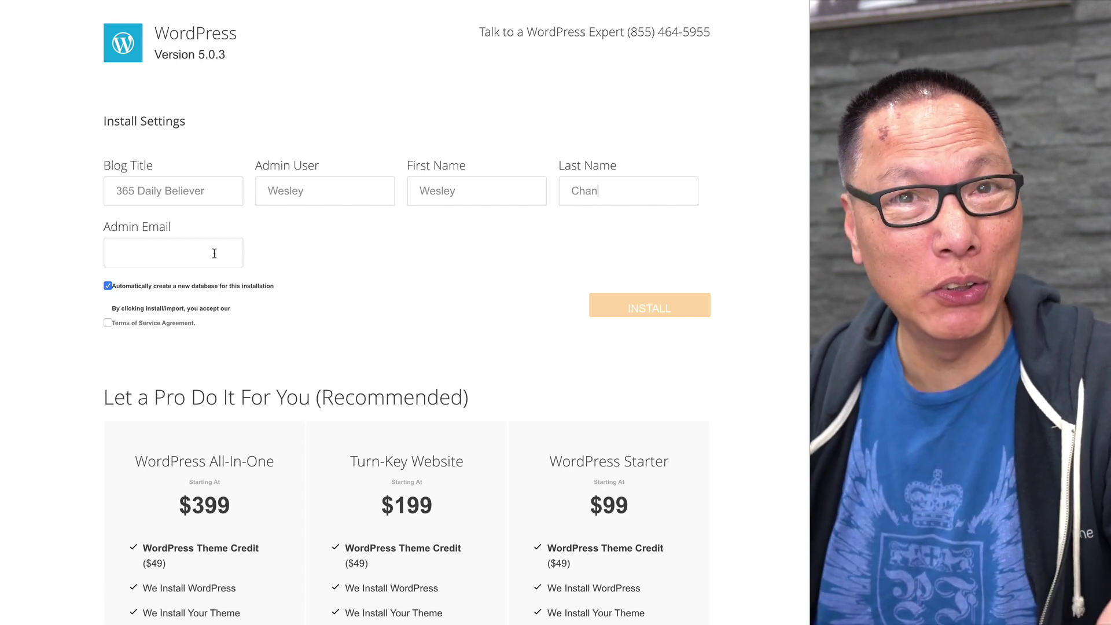
Fill in the saved admin email, accept the terms of service and start the WordPress install
{"action": "left_click", "coordinate": [209, 256]}
{"action": "key", "text": "Down"}
{"action": "key", "text": "Return"}
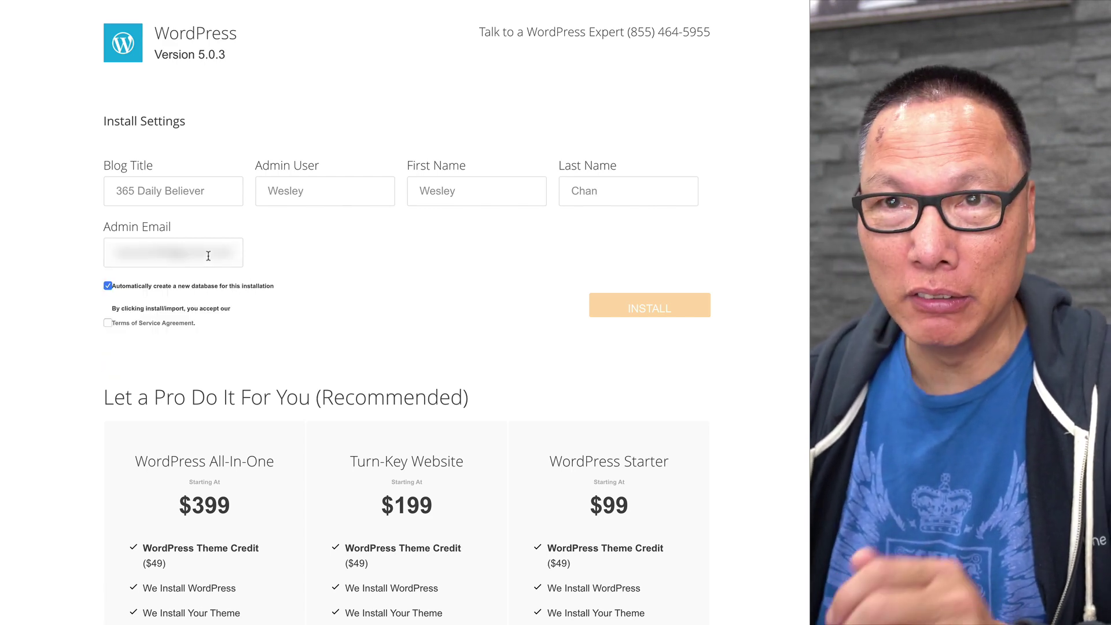
{"action": "left_click", "coordinate": [108, 324]}
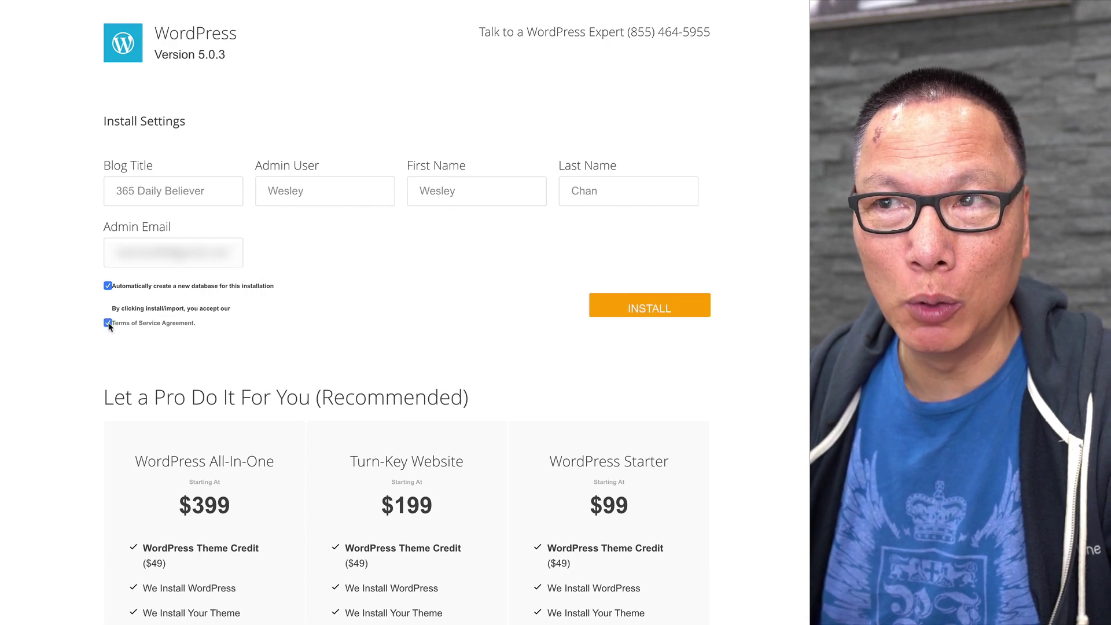
{"action": "left_click", "coordinate": [639, 315]}
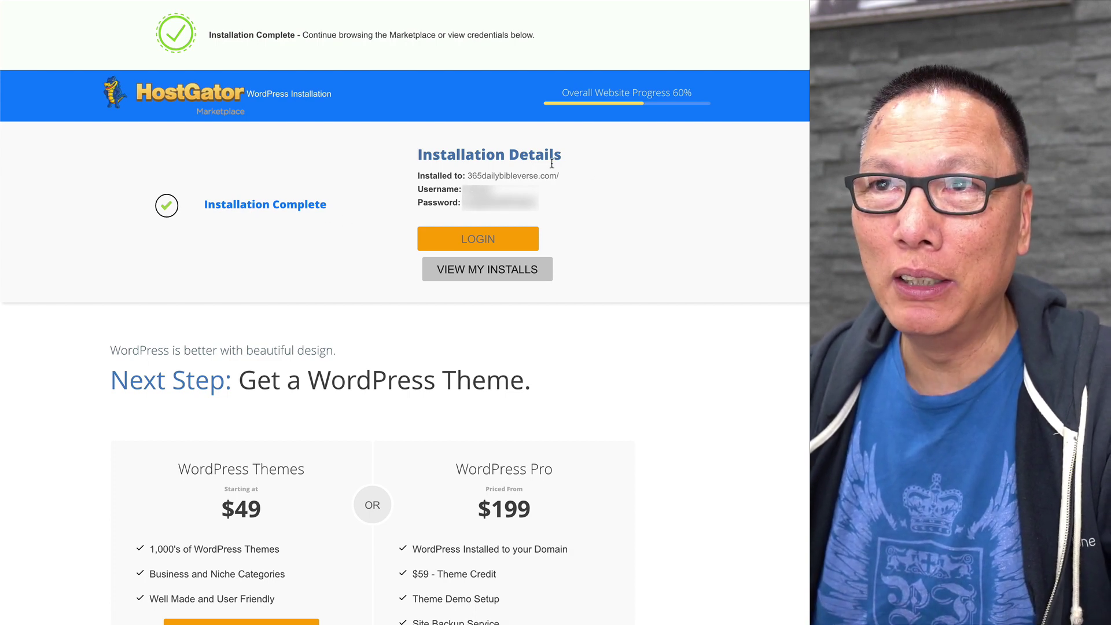
Open the new site in a new tab, log in to WordPress admin and confirm the administration email
{"action": "right_click", "coordinate": [533, 179]}
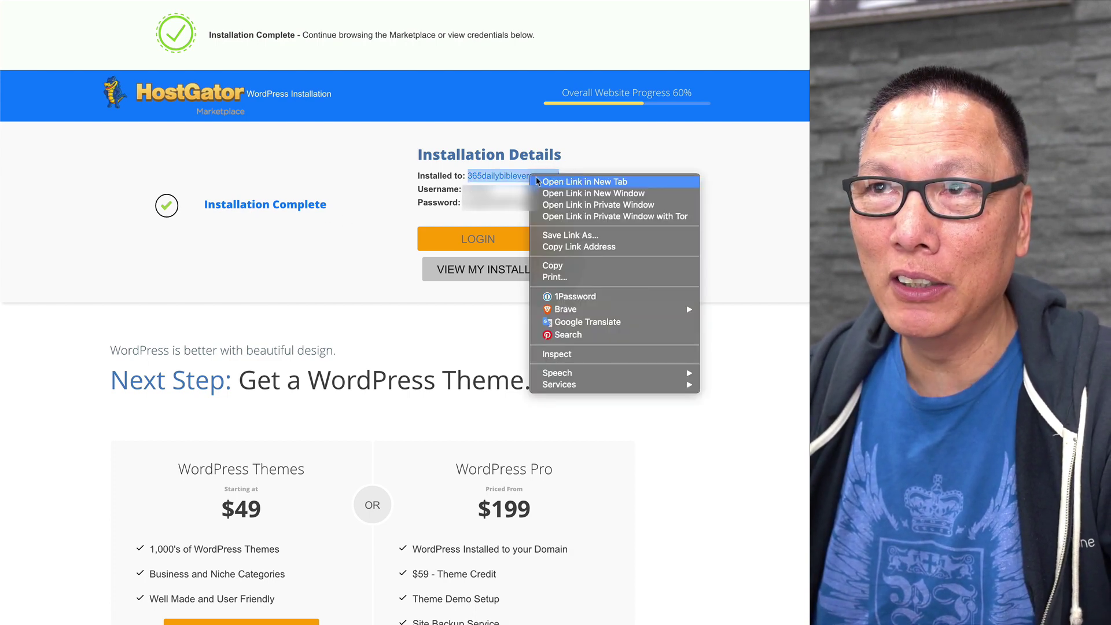
{"action": "left_click", "coordinate": [570, 182]}
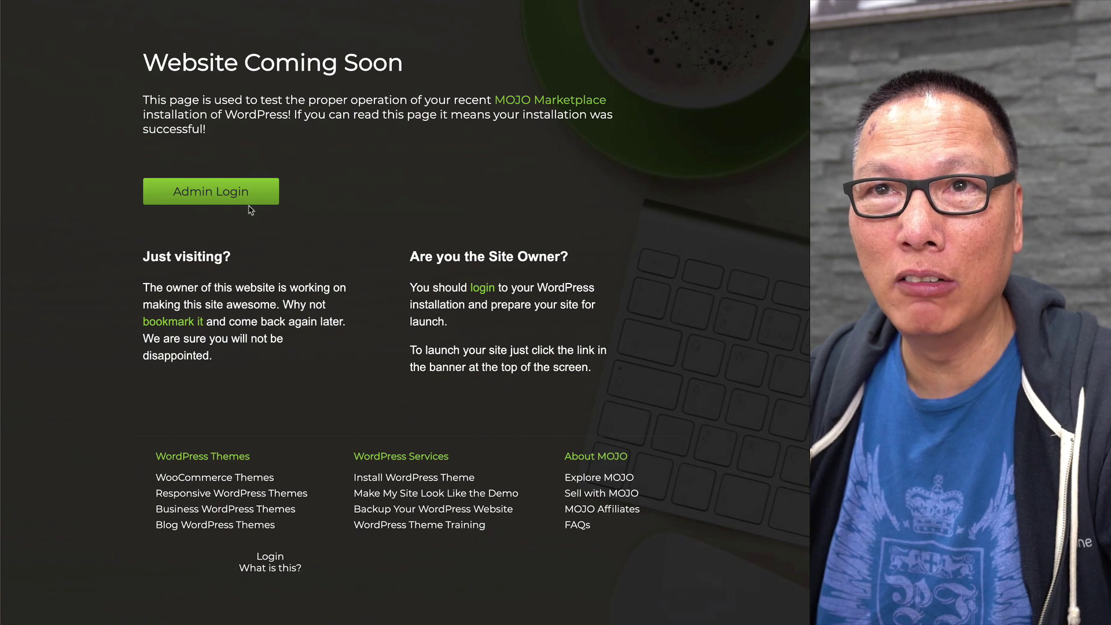
{"action": "left_click", "coordinate": [217, 194]}
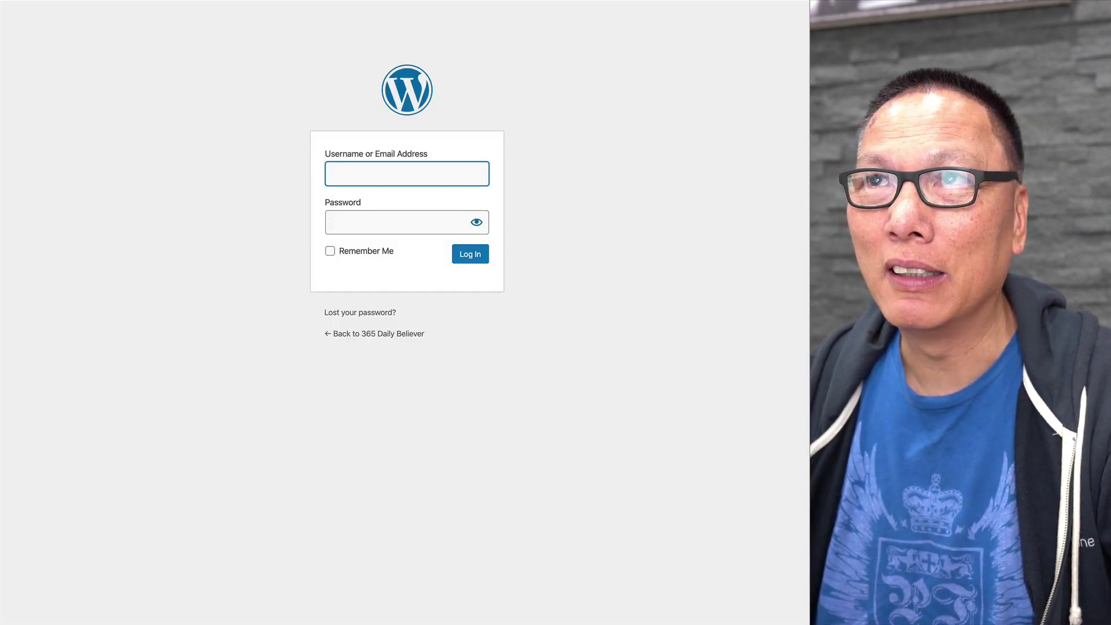
{"action": "left_click", "coordinate": [376, 219]}
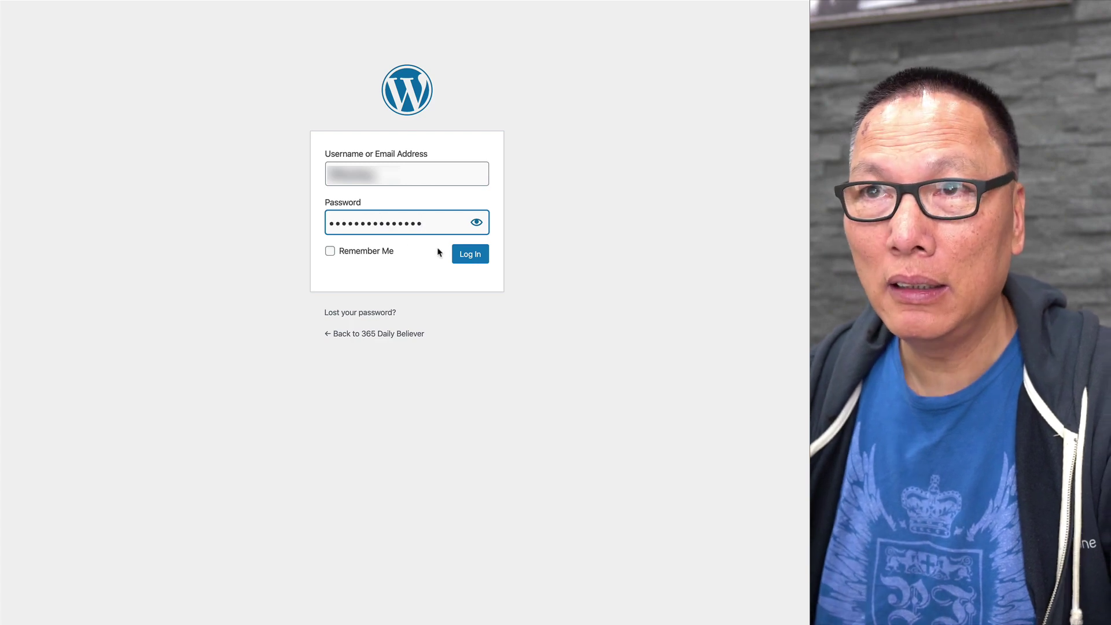
{"action": "left_click", "coordinate": [474, 259]}
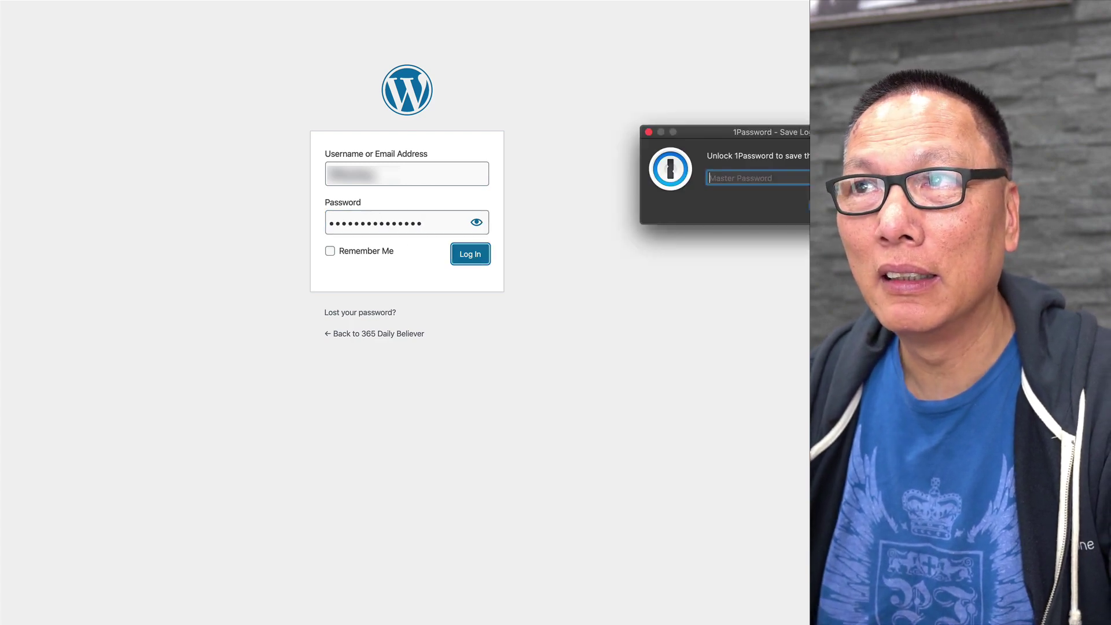
{"action": "key", "text": "Escape"}
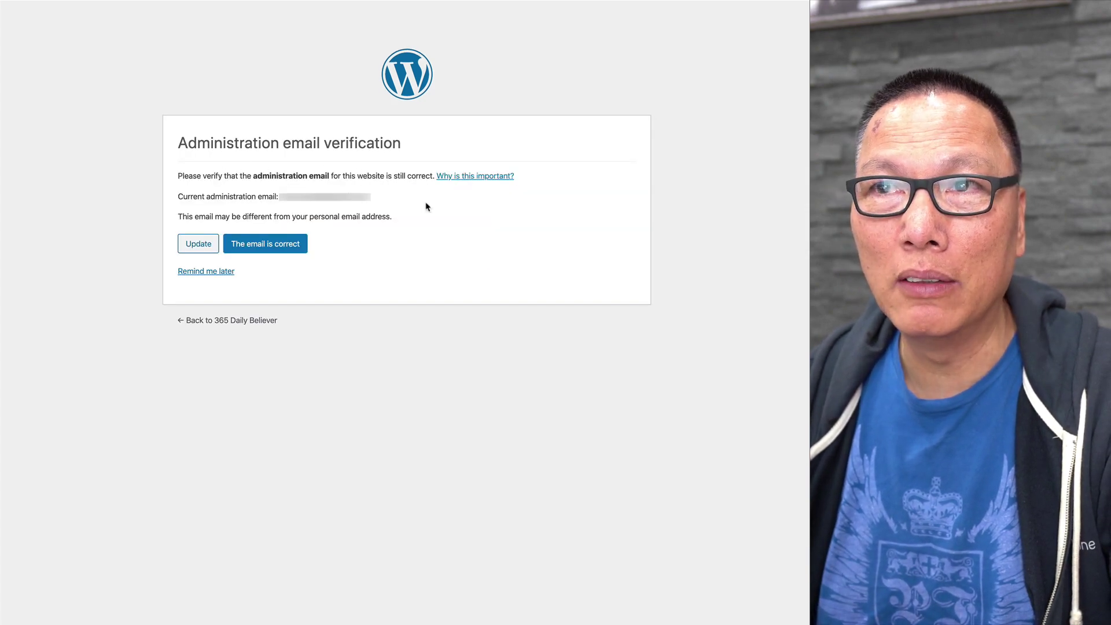
{"action": "left_click", "coordinate": [276, 250]}
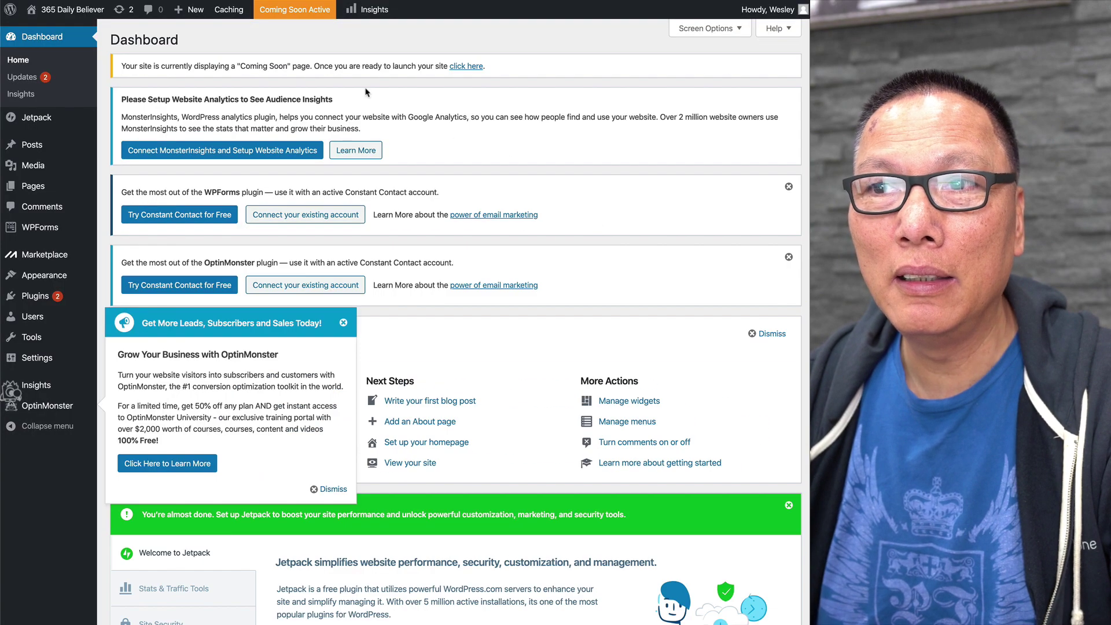
Close the OptinMonster 'Get More Leads' popup and look over the Dashboard
{"action": "left_click", "coordinate": [344, 323]}
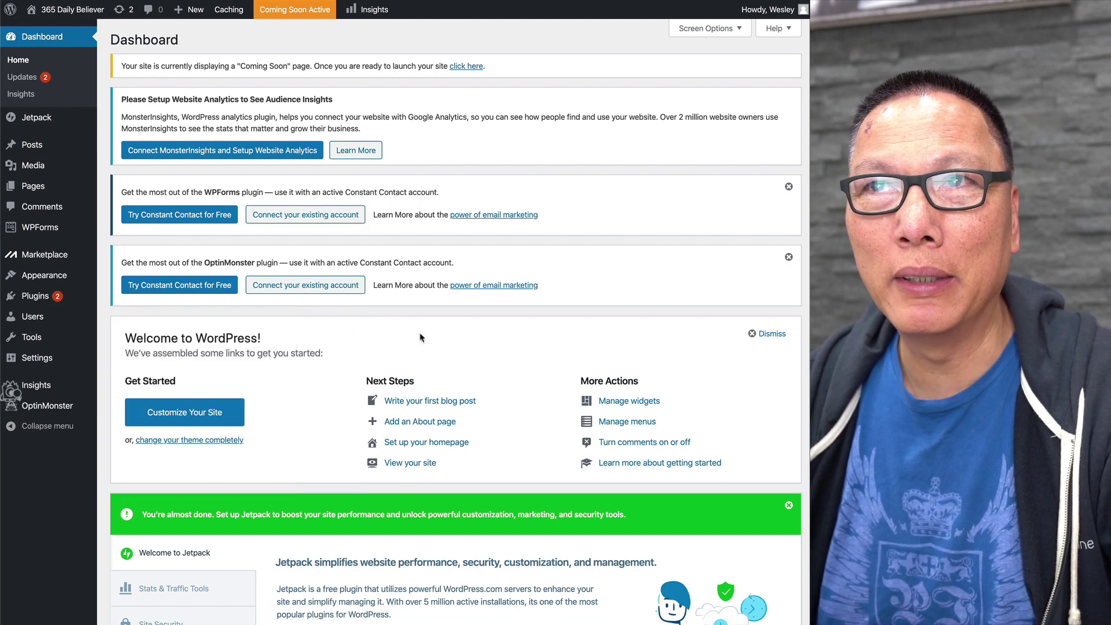
{"action": "scroll", "coordinate": [421, 337], "scroll_direction": "down", "scroll_amount": 15}
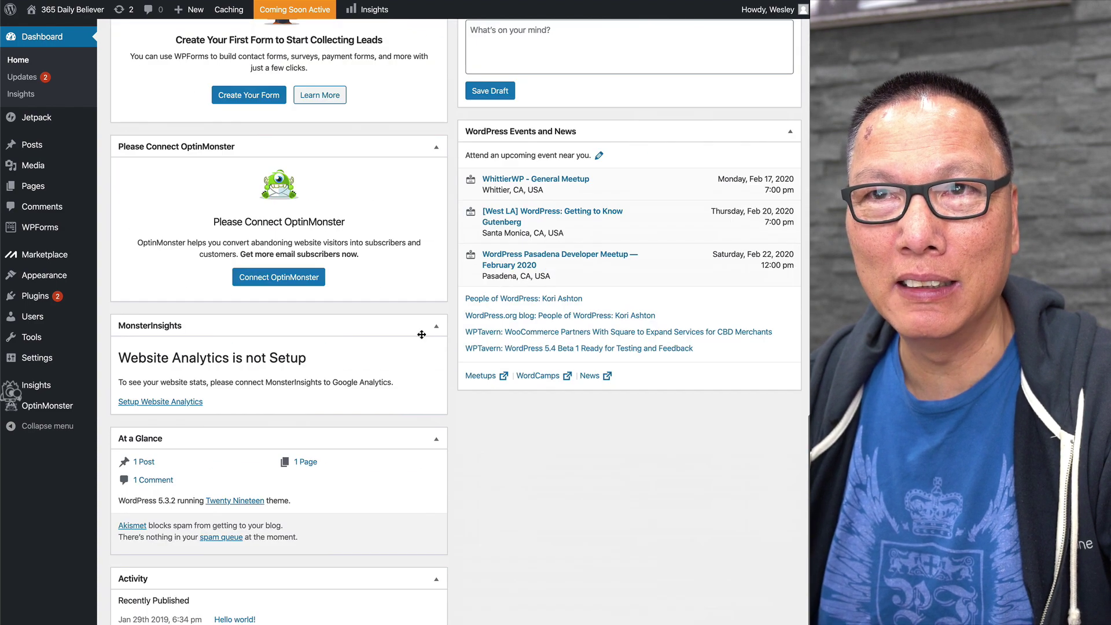
{"action": "scroll", "coordinate": [421, 334], "scroll_direction": "up", "scroll_amount": 20}
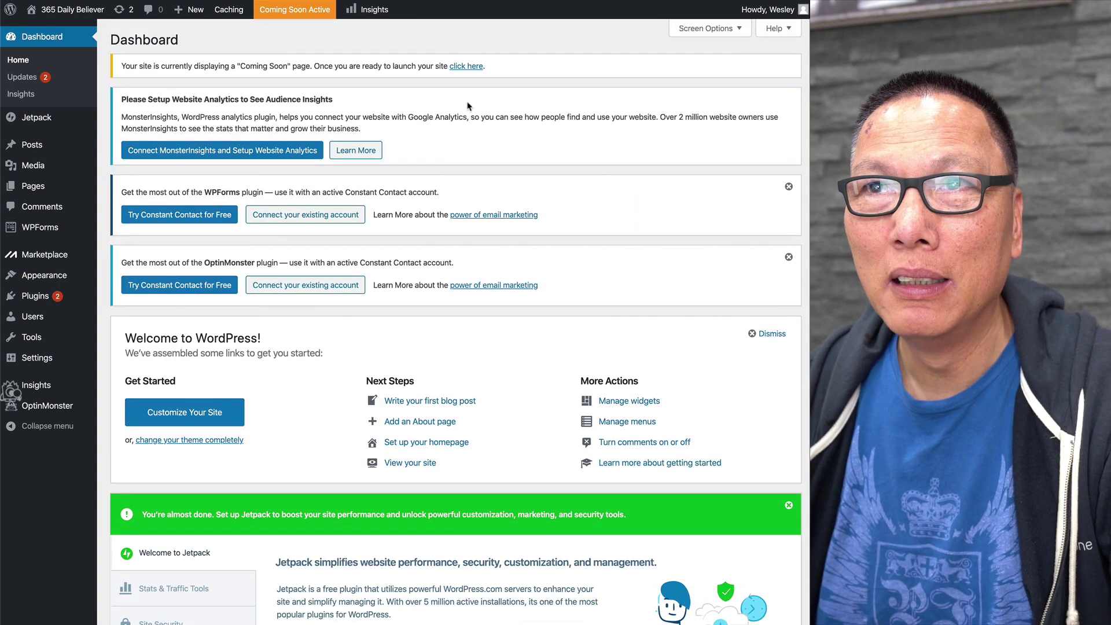
Select all available plugin updates and apply them, bringing Jetpack to version 8.2
{"action": "left_click", "coordinate": [24, 77]}
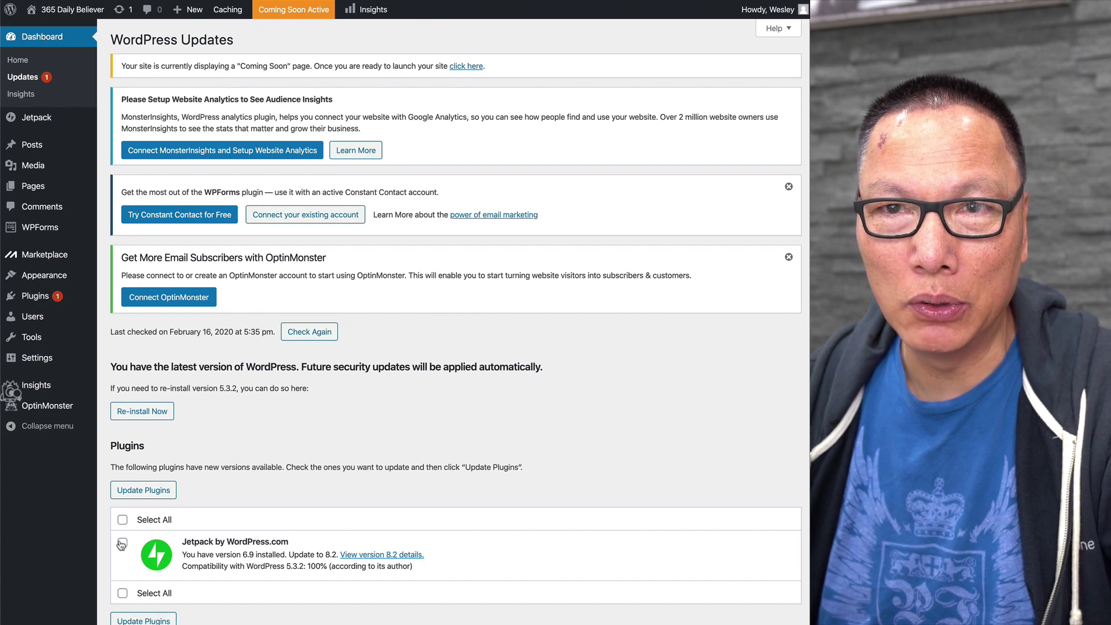
{"action": "left_click", "coordinate": [122, 521]}
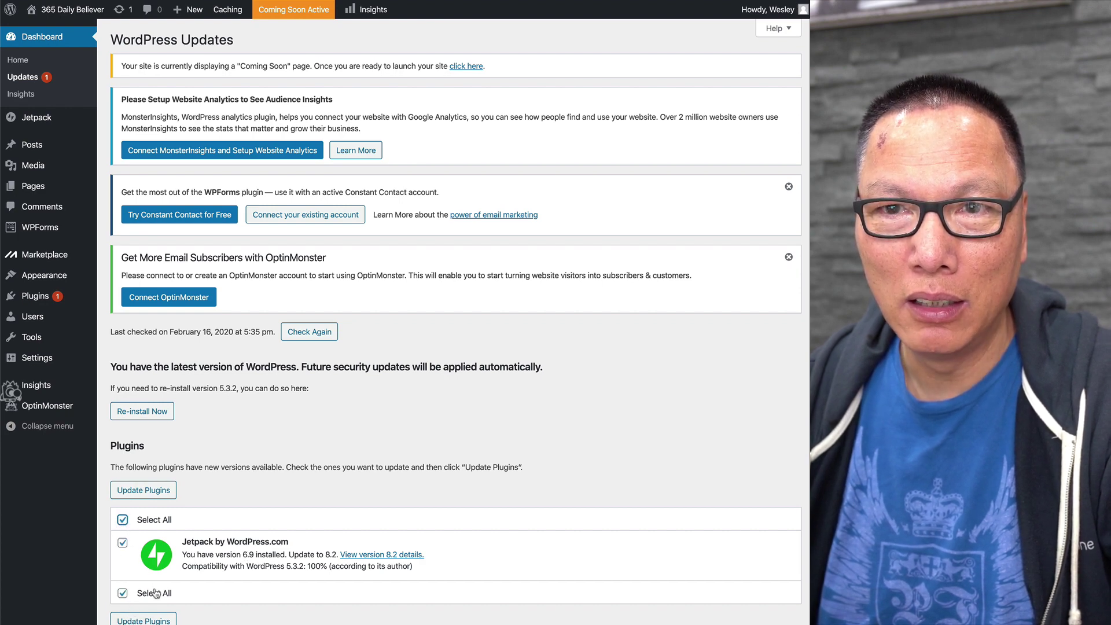
{"action": "left_click", "coordinate": [146, 619]}
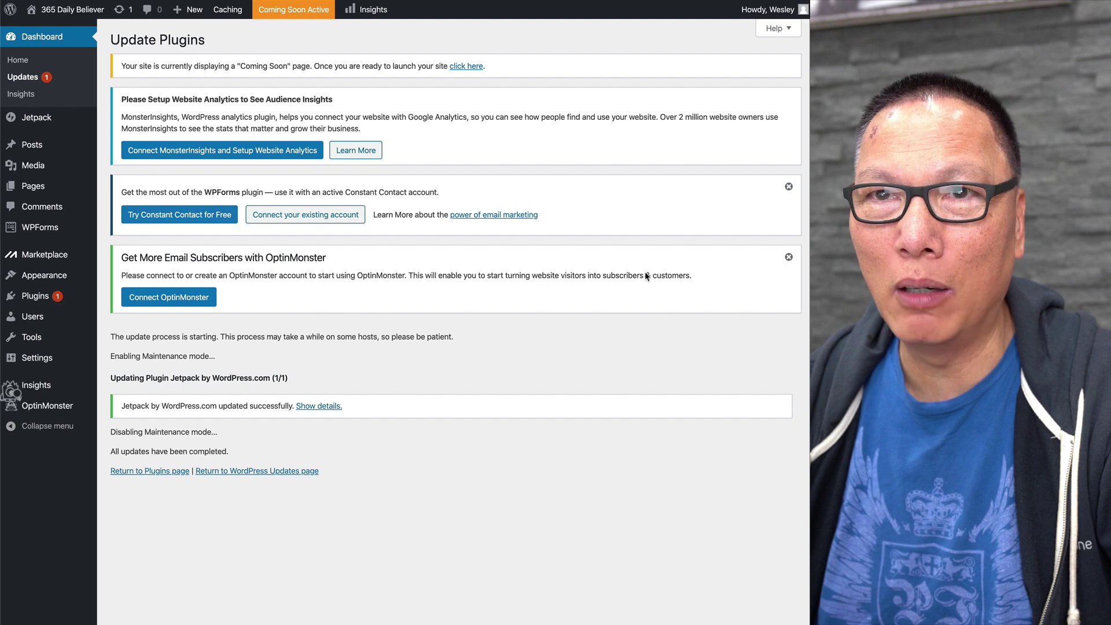
Dismiss the OptinMonster and WPForms notices and go to the Installed Plugins list
{"action": "left_click", "coordinate": [789, 257]}
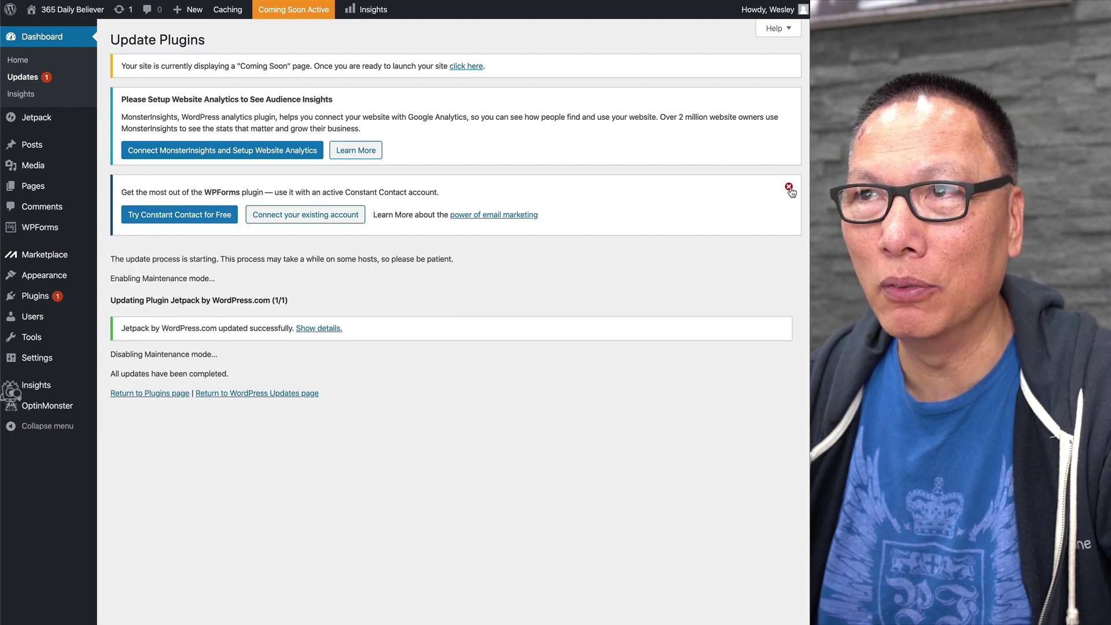
{"action": "left_click", "coordinate": [789, 187]}
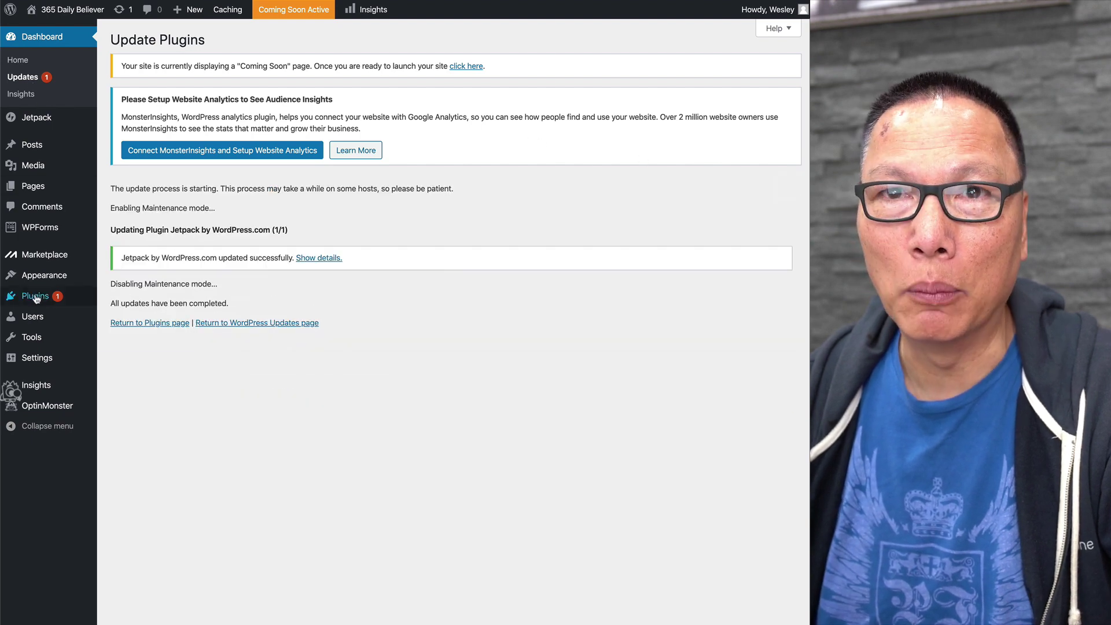
{"action": "mouse_move", "coordinate": [36, 298]}
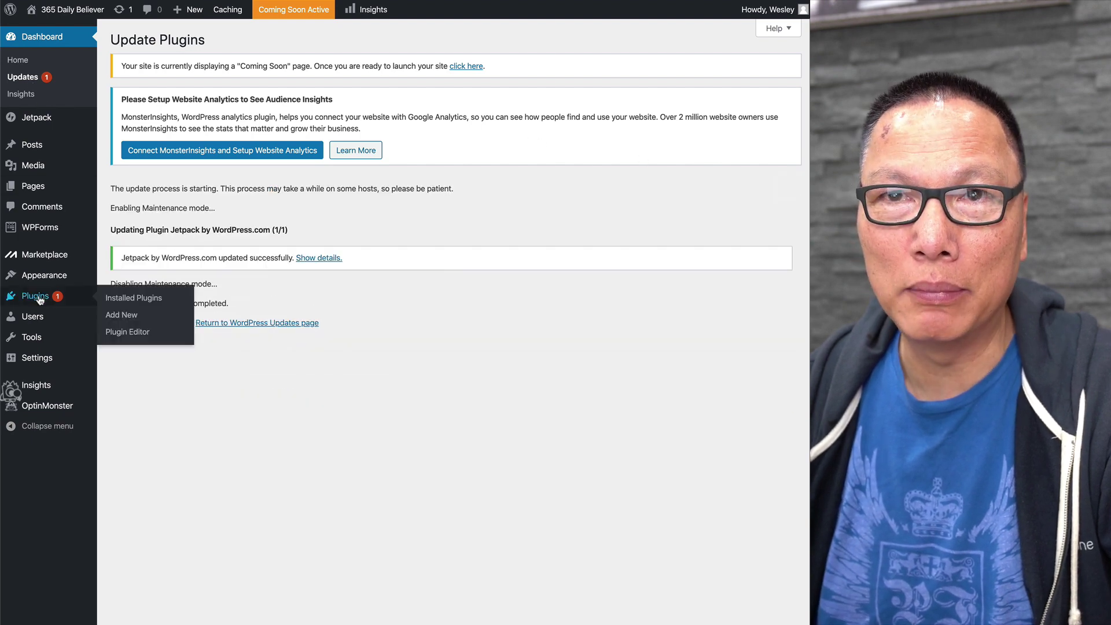
{"action": "left_click", "coordinate": [135, 299]}
Update MOJO Marketplace to version 1.5 from the Installed Plugins list
{"action": "scroll", "coordinate": [415, 449], "scroll_direction": "down", "scroll_amount": 2}
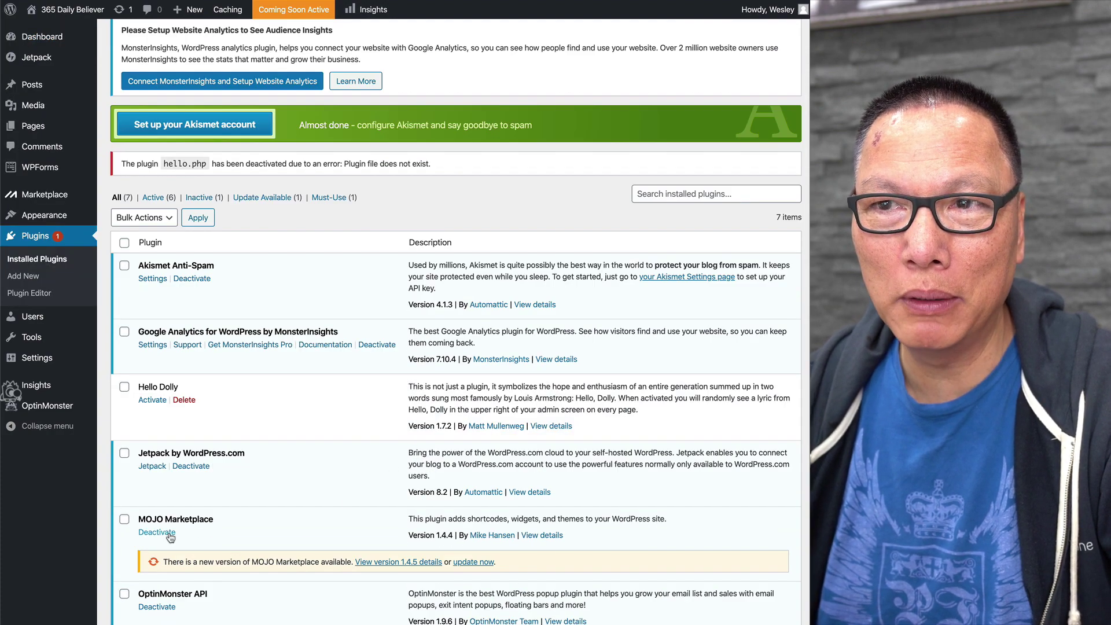
{"action": "left_click", "coordinate": [478, 565]}
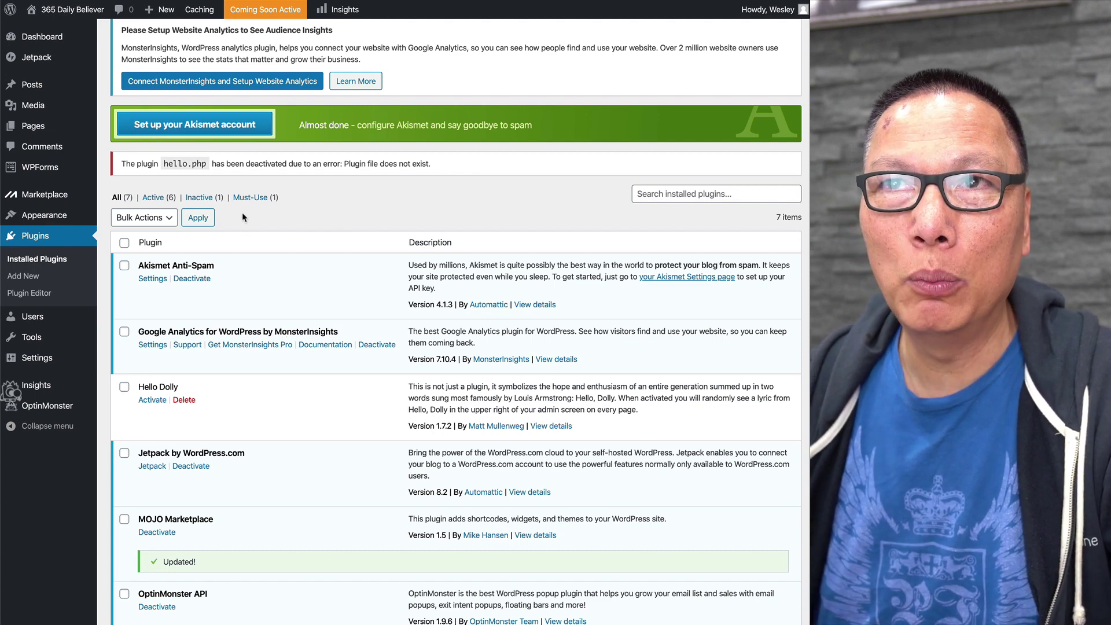
{"action": "scroll", "coordinate": [334, 236], "scroll_direction": "up", "scroll_amount": 2}
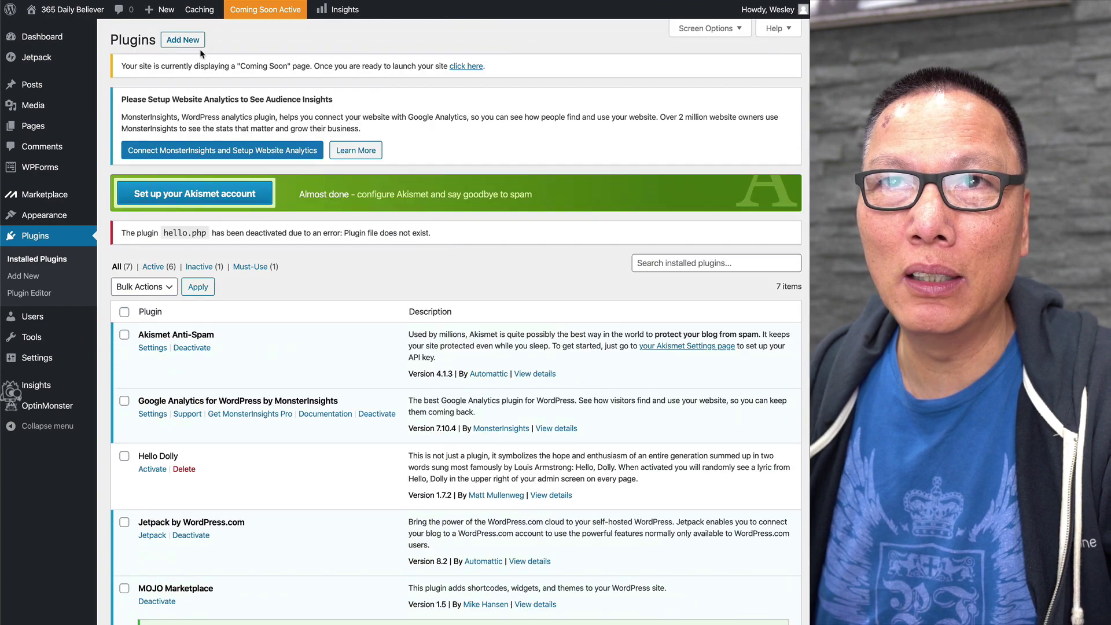
{"action": "left_click", "coordinate": [185, 45]}
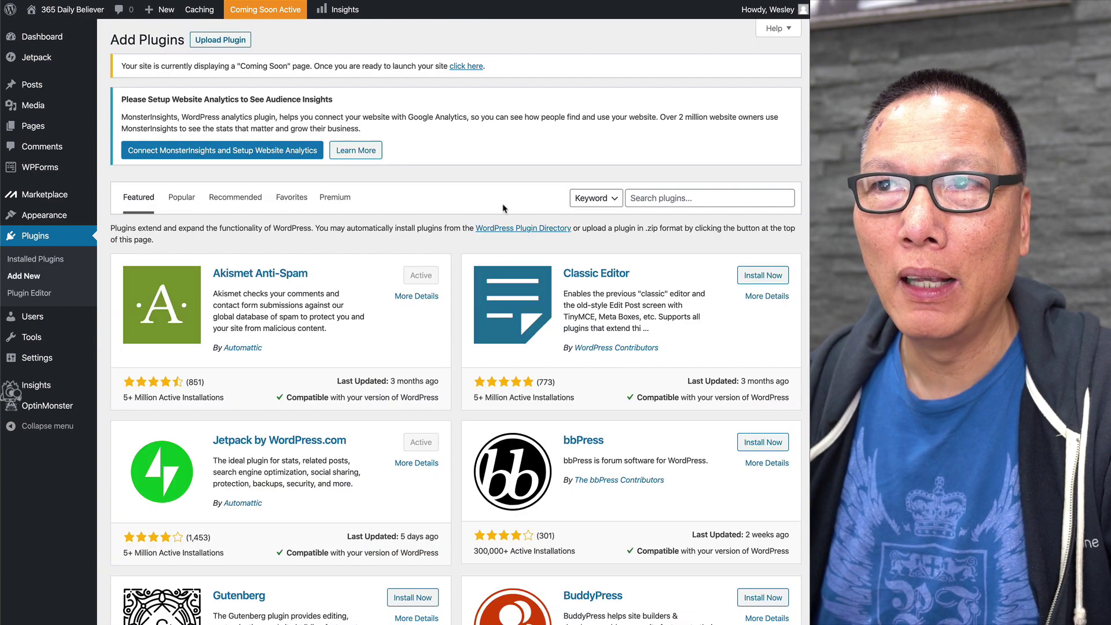
Search for 'All In One SEO', then install and activate All in One SEO Pack 3.3.5
{"action": "scroll", "coordinate": [548, 404], "scroll_direction": "down", "scroll_amount": 7}
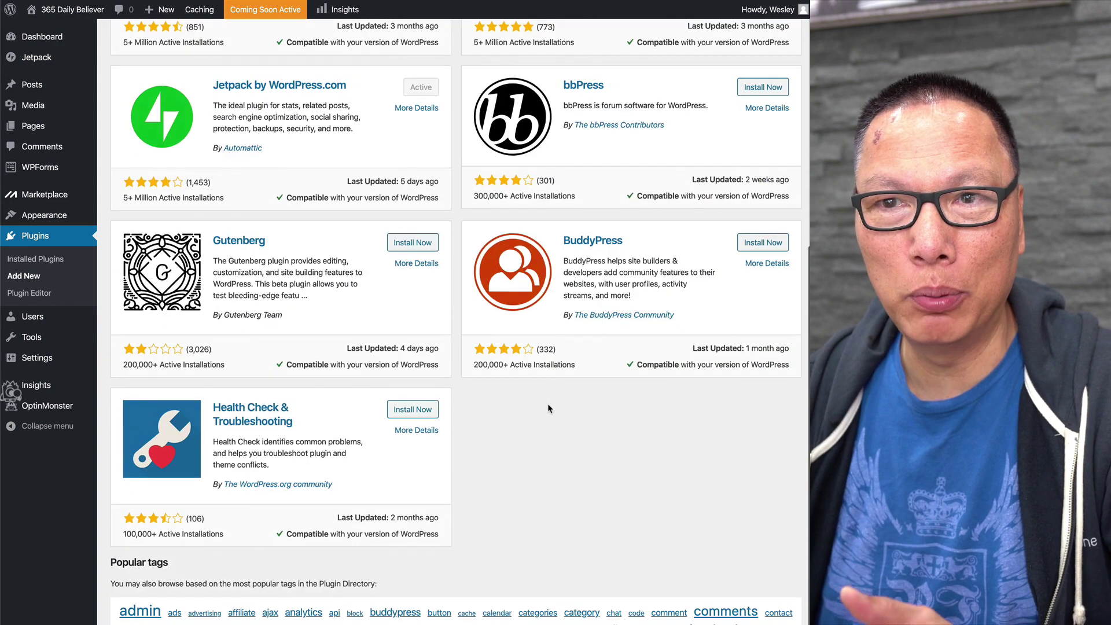
{"action": "scroll", "coordinate": [548, 404], "scroll_direction": "up", "scroll_amount": 7}
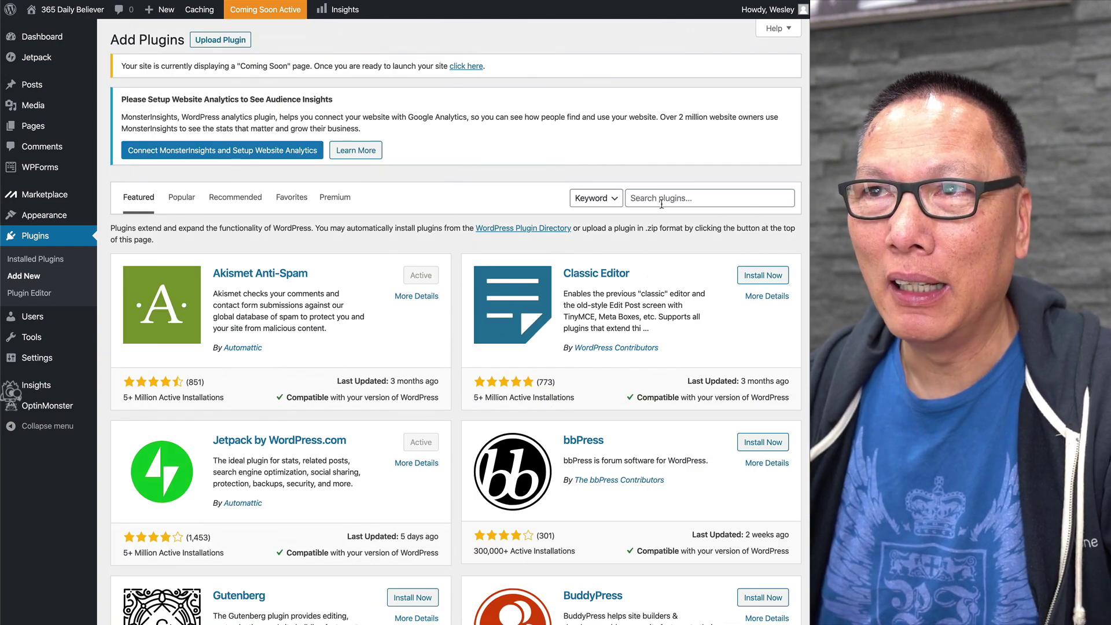
{"action": "left_click", "coordinate": [683, 200]}
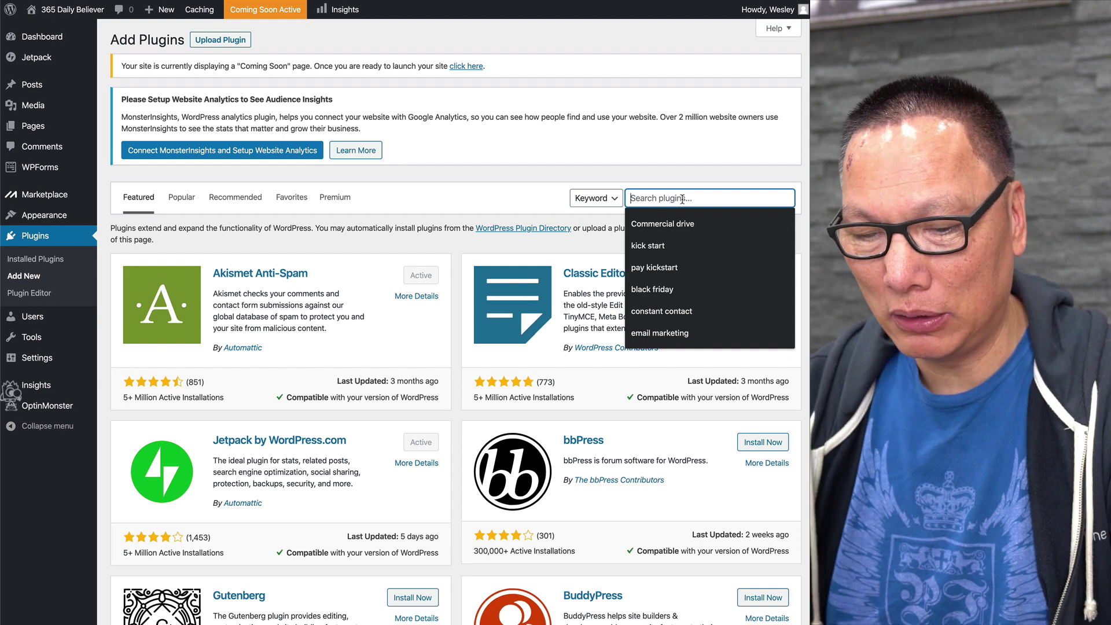
{"action": "type", "text": "All In One SEO"}
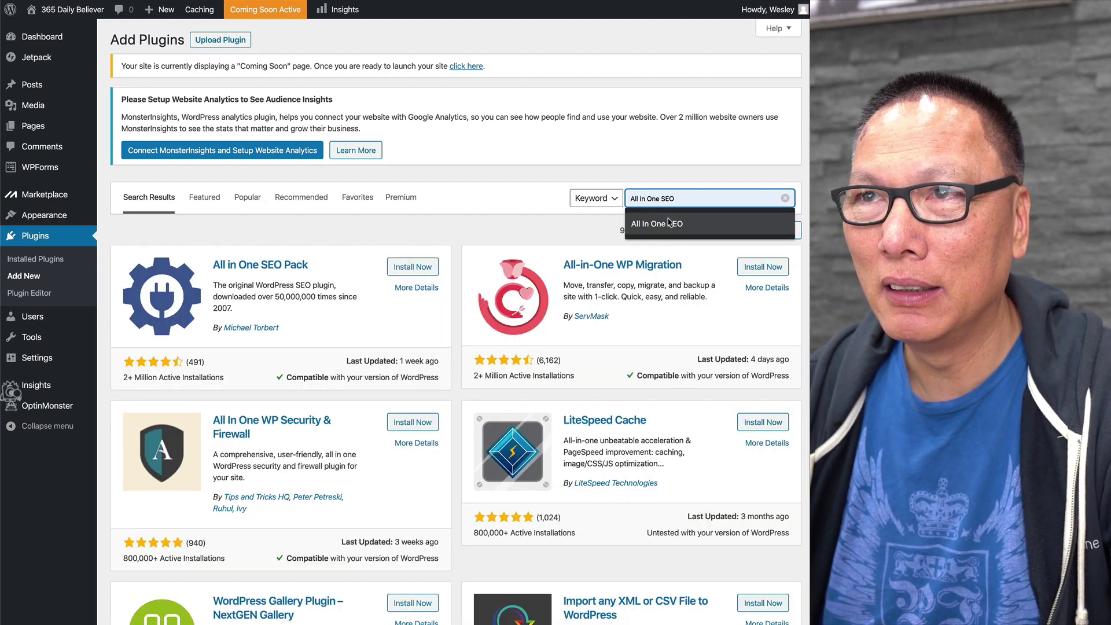
{"action": "left_click", "coordinate": [669, 223]}
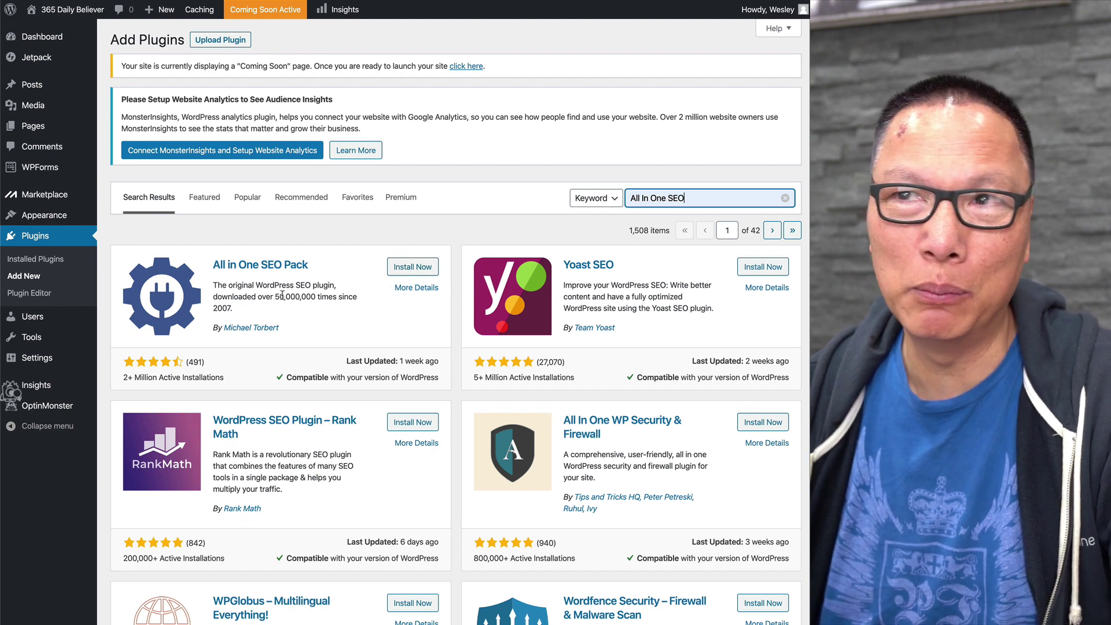
{"action": "left_click", "coordinate": [412, 271]}
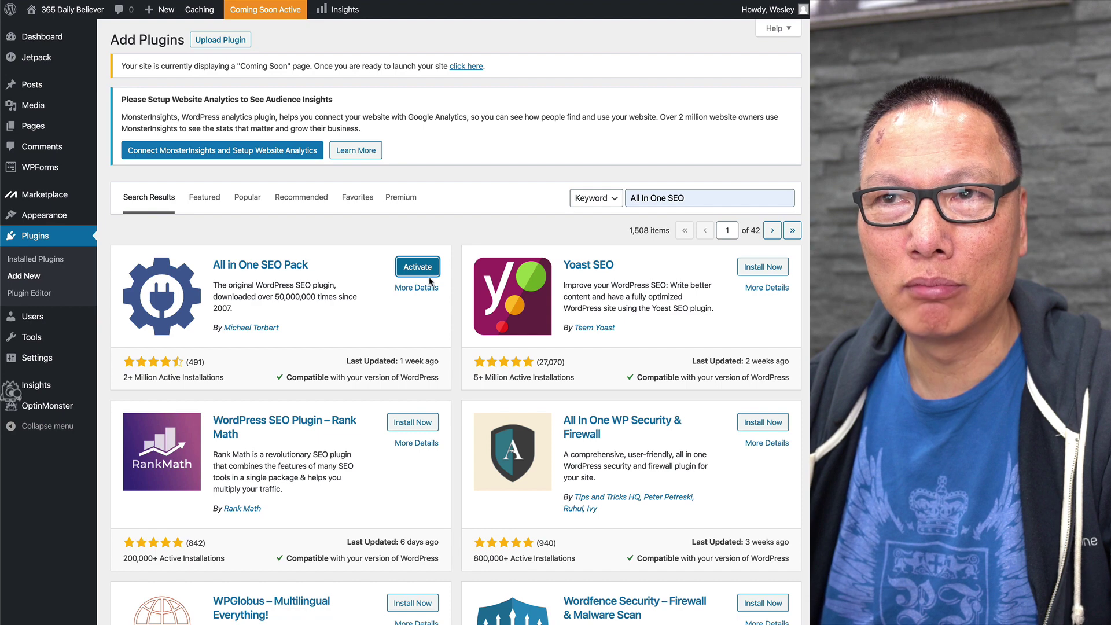
{"action": "left_click", "coordinate": [421, 270]}
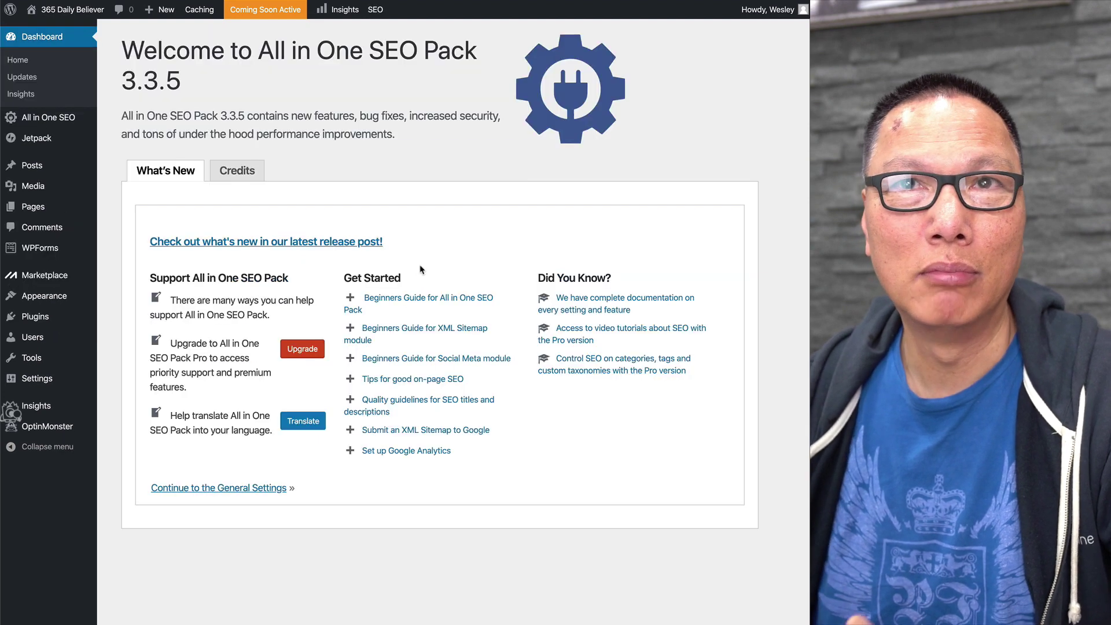
{"action": "left_click", "coordinate": [34, 41]}
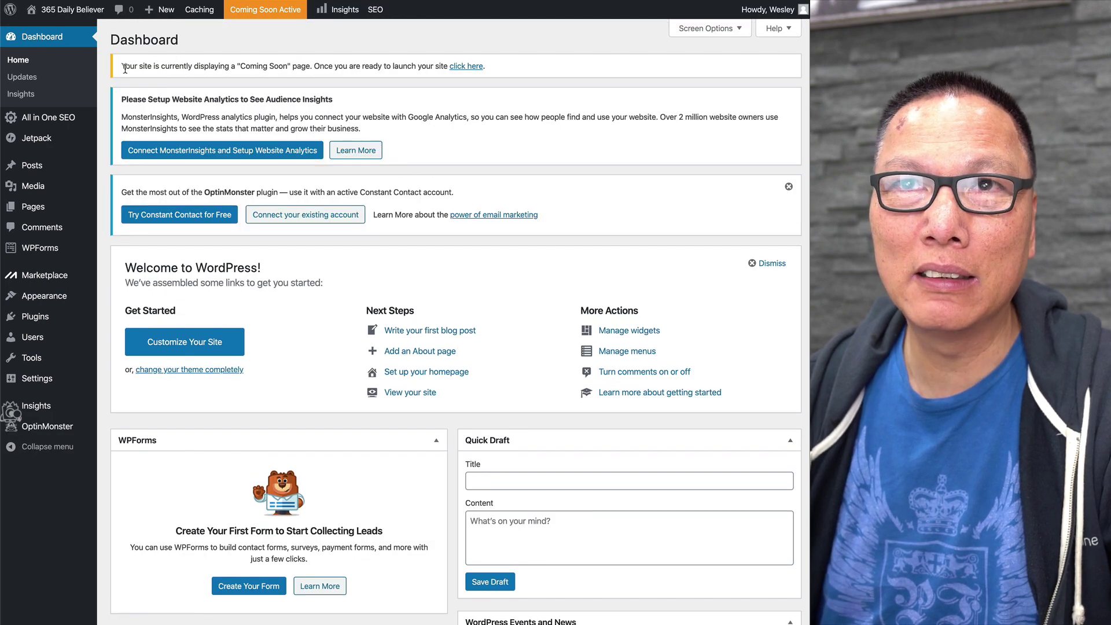
Launch the site through the Coming Soon notice's link, turning the Coming Soon page off
{"action": "left_click_drag", "start_coordinate": [137, 70], "coordinate": [371, 70]}
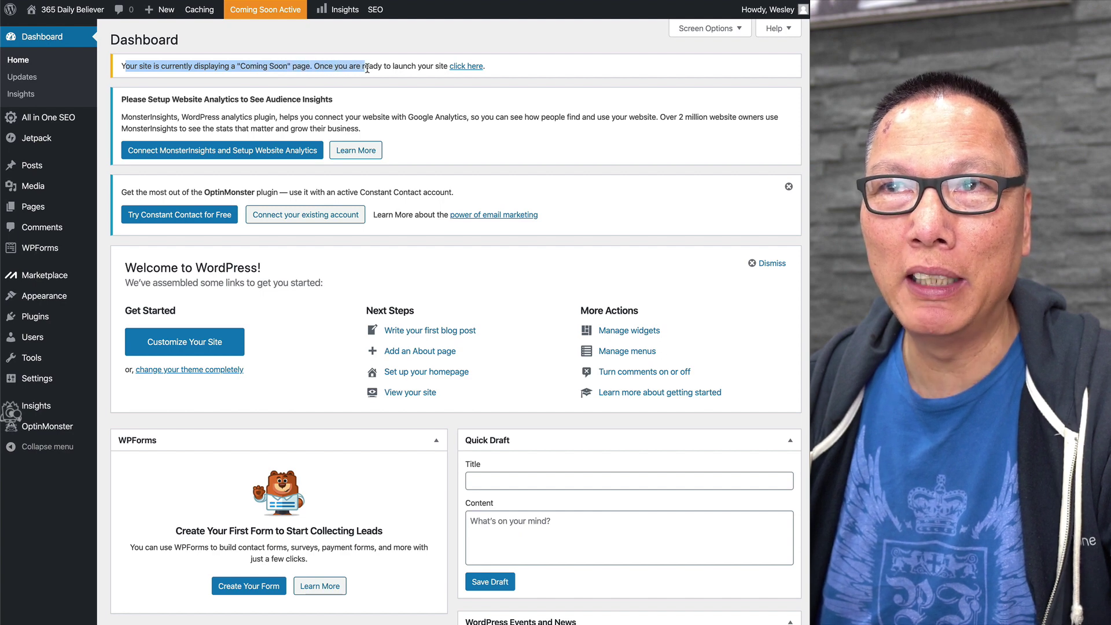
{"action": "left_click", "coordinate": [439, 68]}
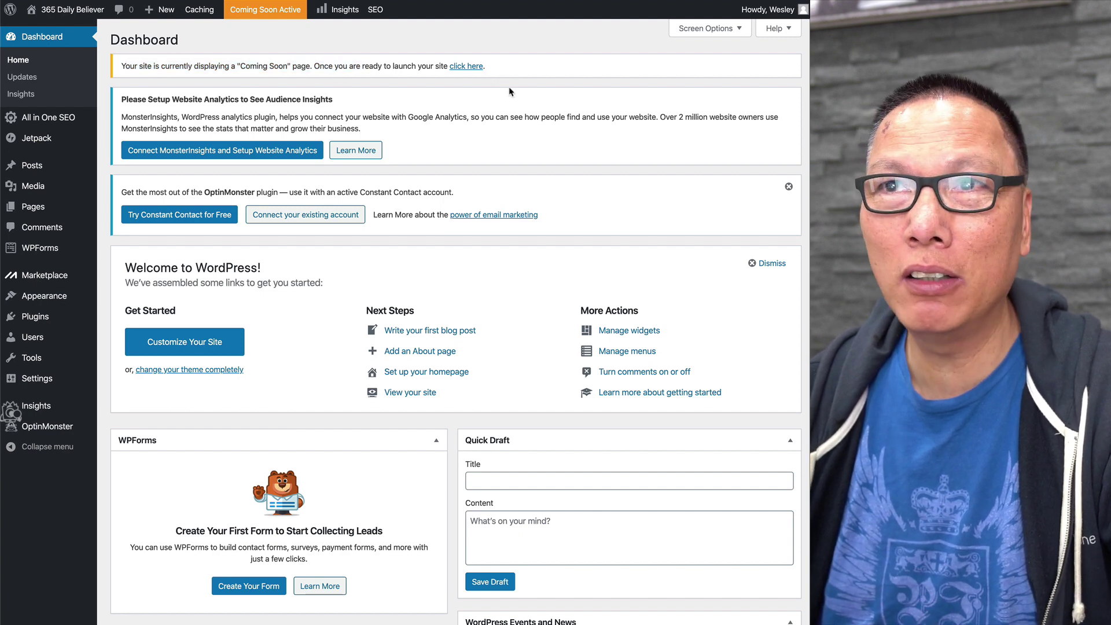
{"action": "left_click", "coordinate": [469, 69]}
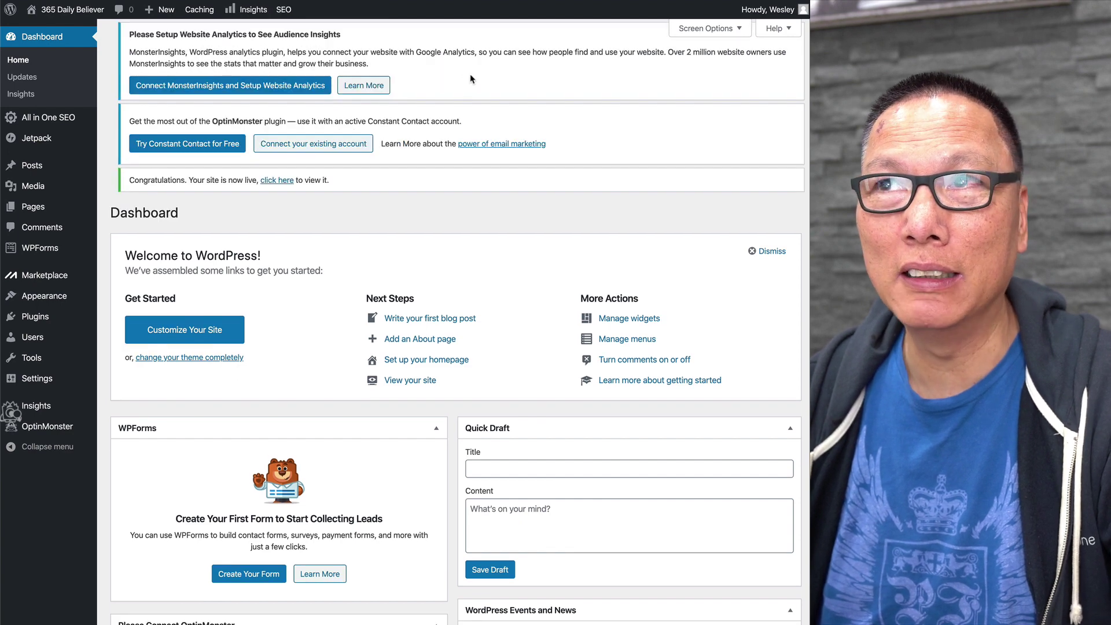
{"action": "mouse_move", "coordinate": [65, 12]}
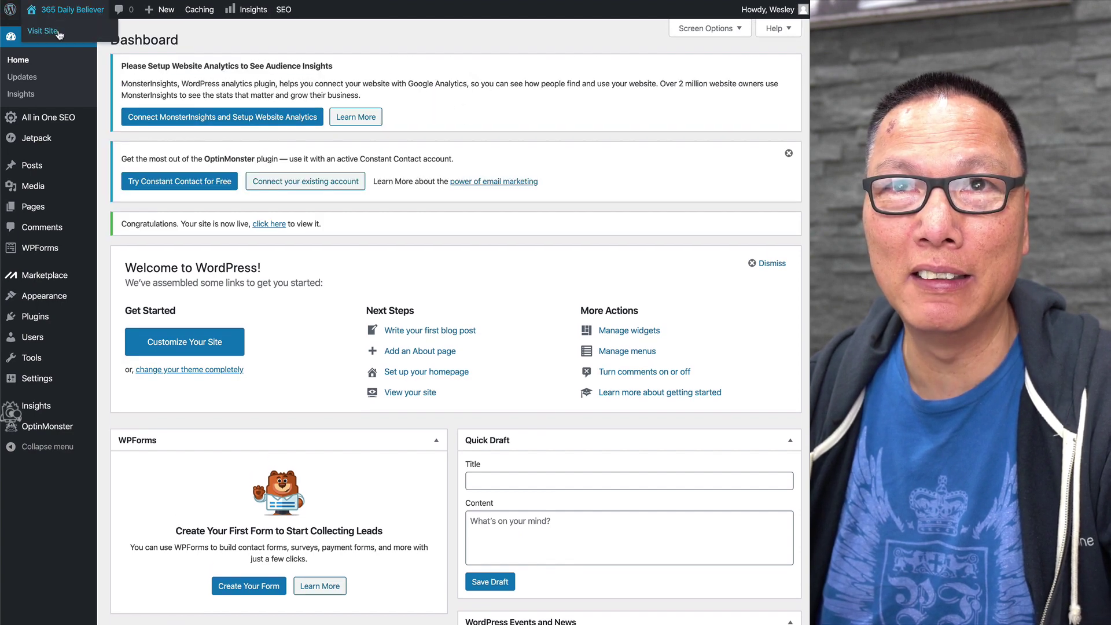
Open the live 365 Daily Believer front page and scroll past the Hello world! post
{"action": "left_click", "coordinate": [59, 33]}
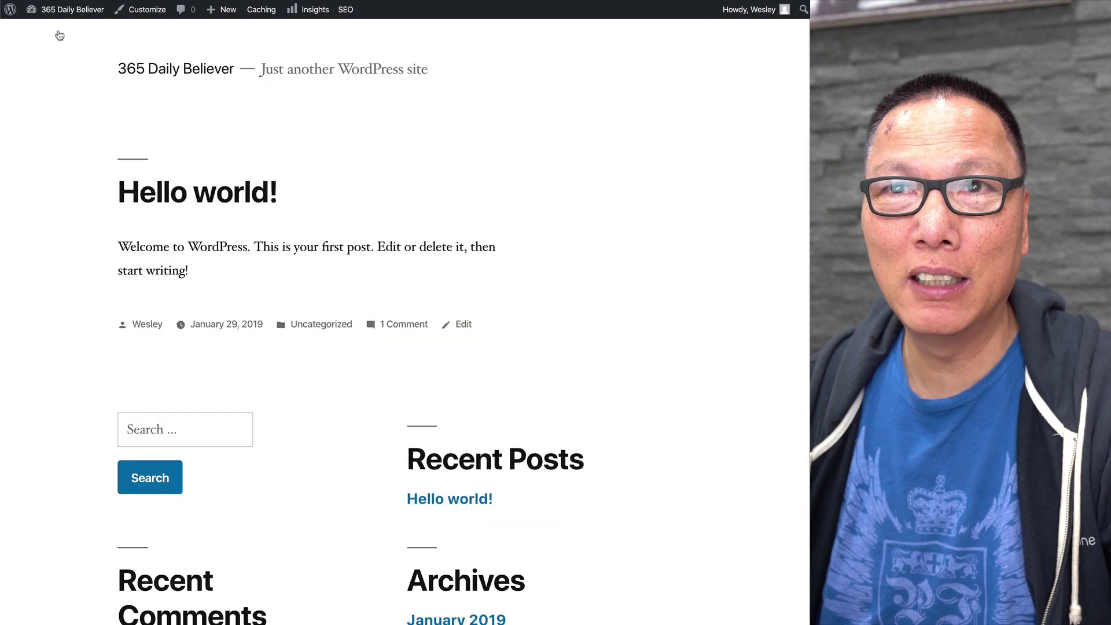
{"action": "scroll", "coordinate": [595, 280], "scroll_direction": "down", "scroll_amount": 4}
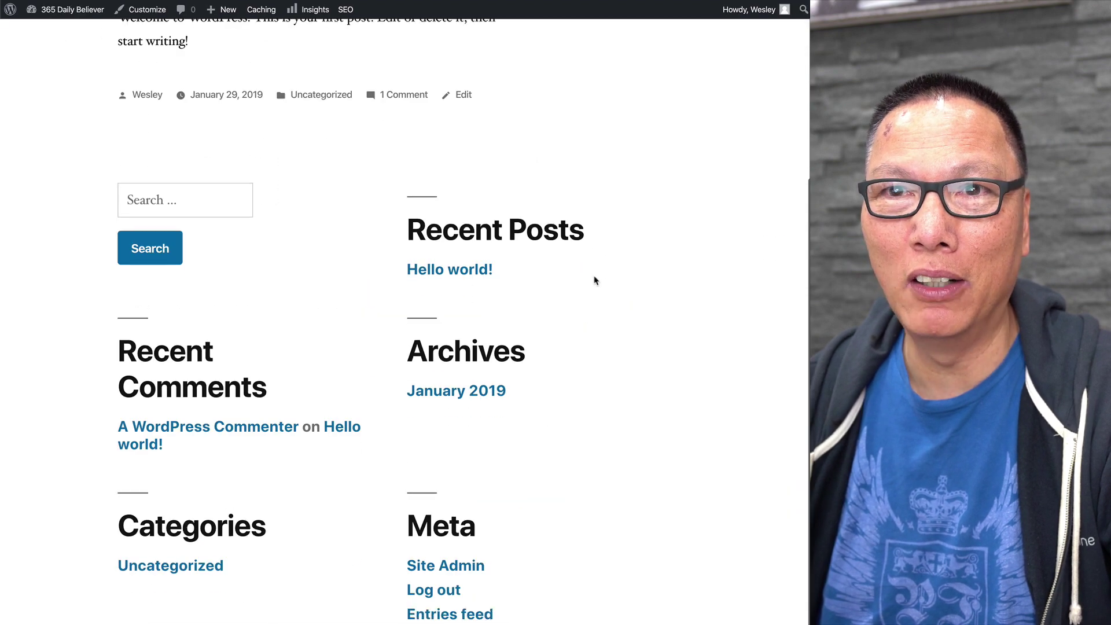
{"action": "scroll", "coordinate": [595, 280], "scroll_direction": "up", "scroll_amount": 4}
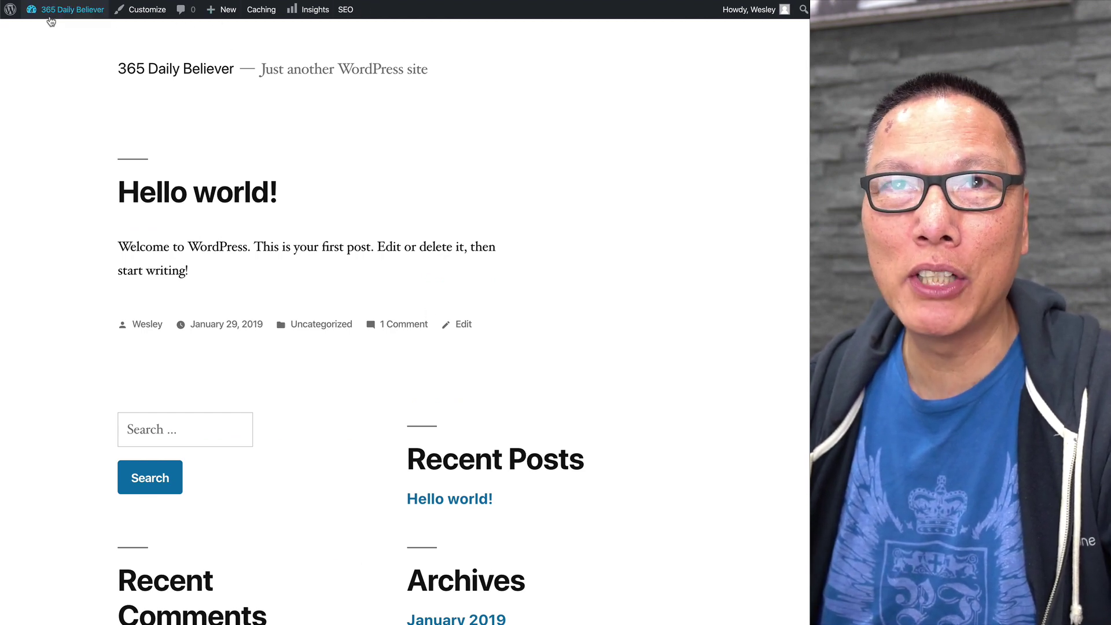
{"action": "mouse_move", "coordinate": [49, 17]}
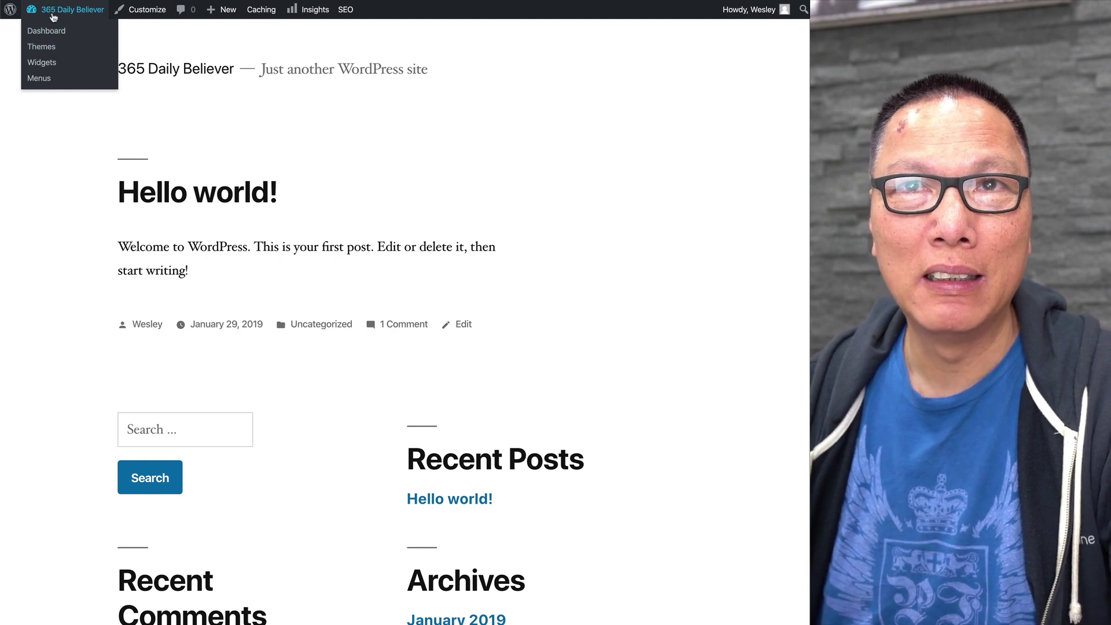
Browse the WordPress theme directory from the Themes page's Add New Theme
{"action": "left_click", "coordinate": [41, 47]}
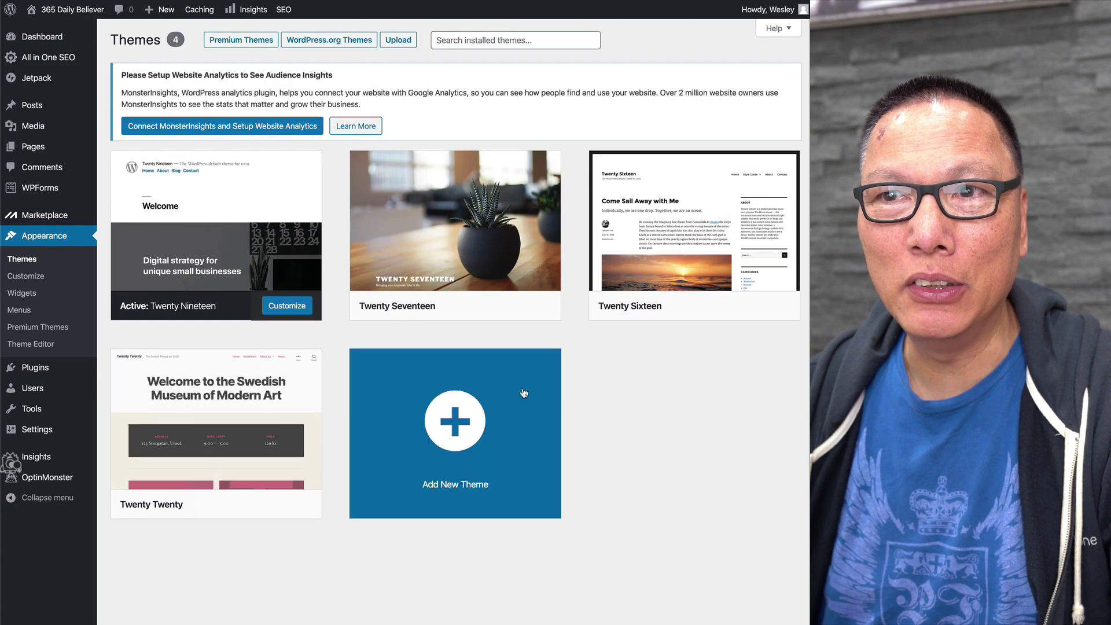
{"action": "left_click", "coordinate": [442, 435]}
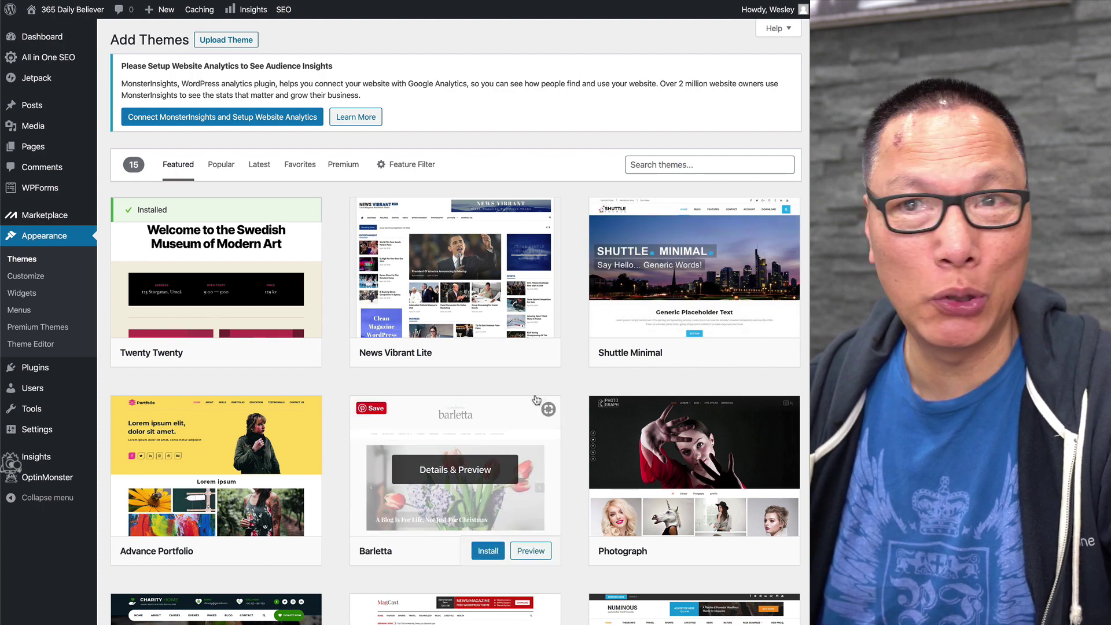
{"action": "scroll", "coordinate": [537, 399], "scroll_direction": "down", "scroll_amount": 4}
{"action": "scroll", "coordinate": [536, 400], "scroll_direction": "down", "scroll_amount": 5}
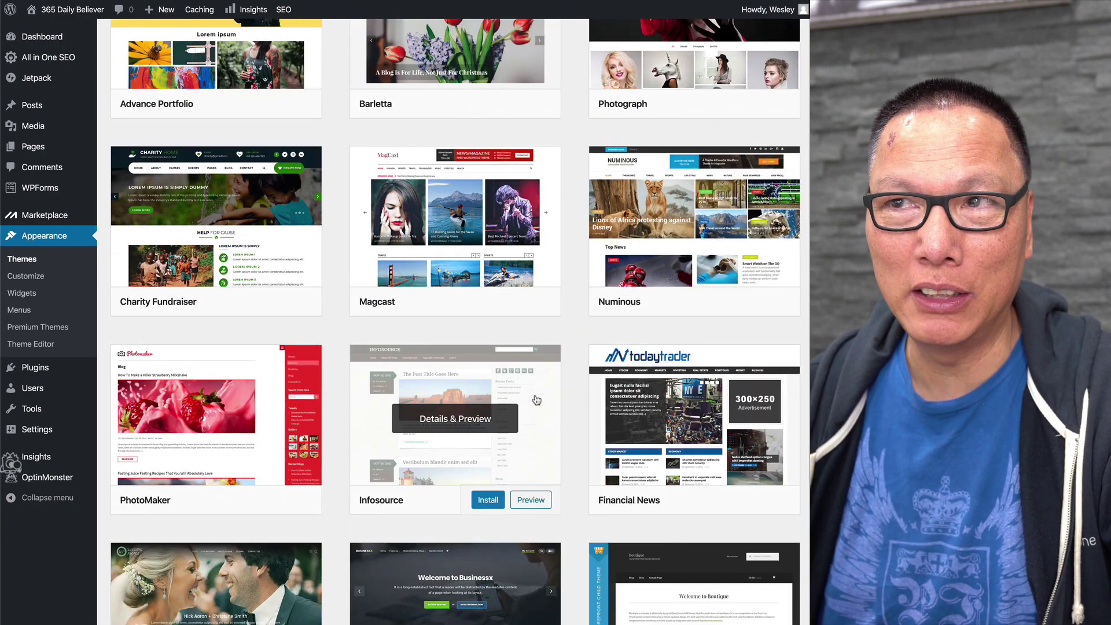
{"action": "scroll", "coordinate": [537, 399], "scroll_direction": "up", "scroll_amount": 7}
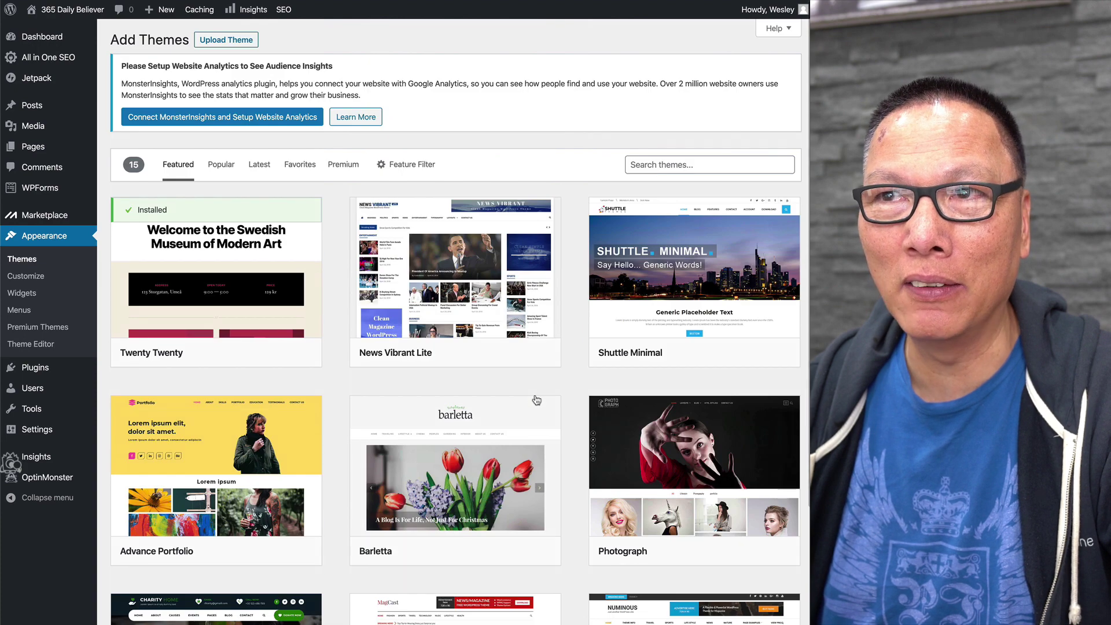
{"action": "scroll", "coordinate": [537, 399], "scroll_direction": "down", "scroll_amount": 6}
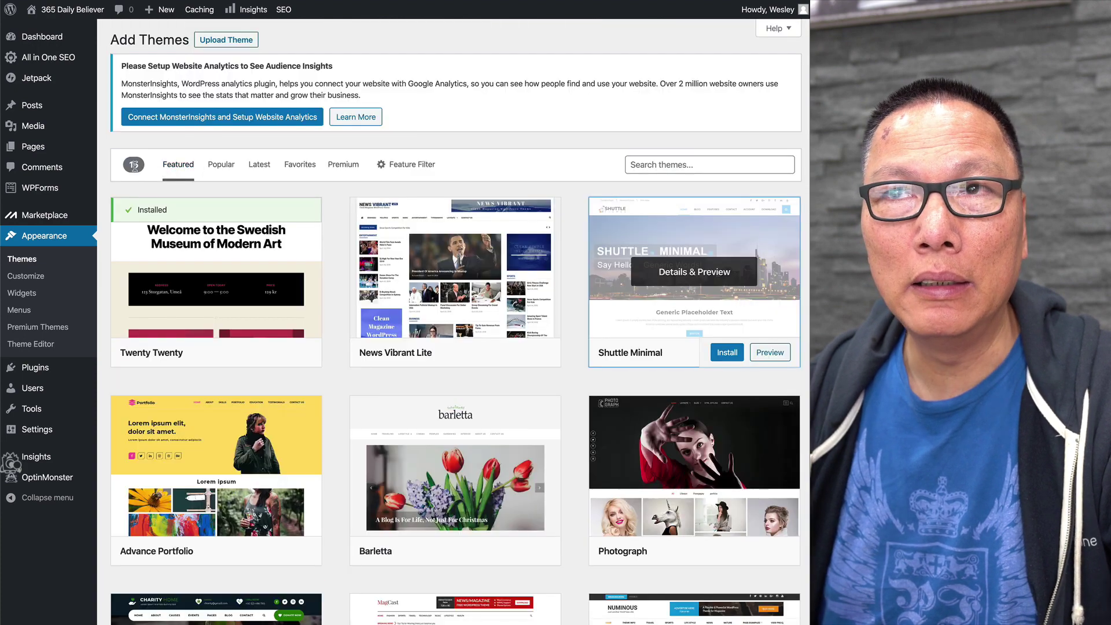
Activate Twenty Seventeen from the Popular themes list
{"action": "left_click", "coordinate": [228, 167]}
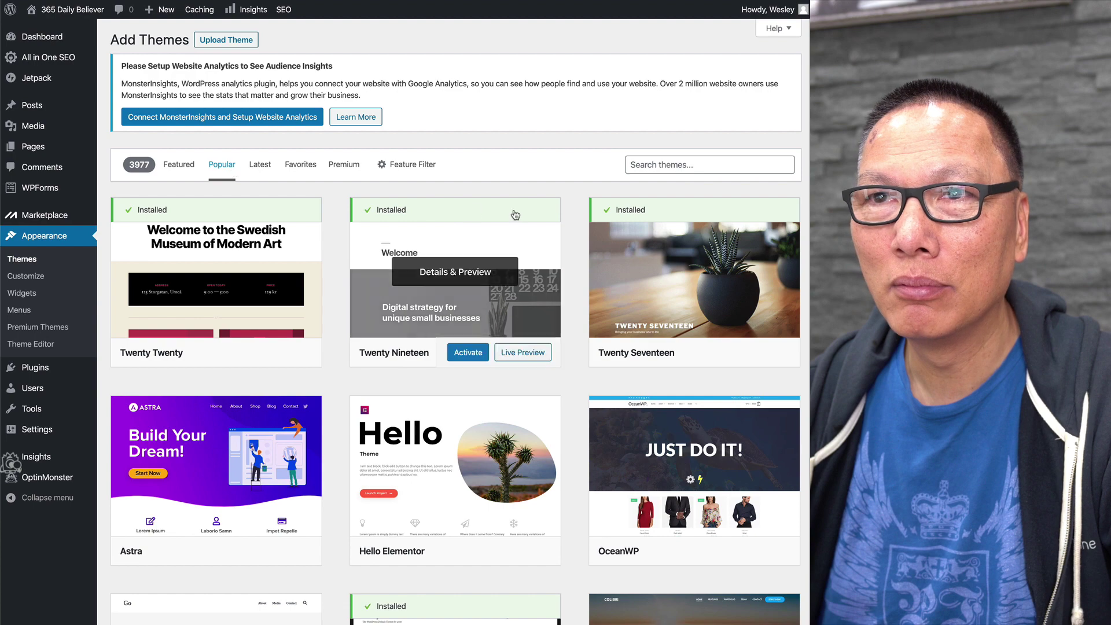
{"action": "scroll", "coordinate": [550, 199], "scroll_direction": "down", "scroll_amount": 1}
{"action": "scroll", "coordinate": [550, 199], "scroll_direction": "down", "scroll_amount": 6}
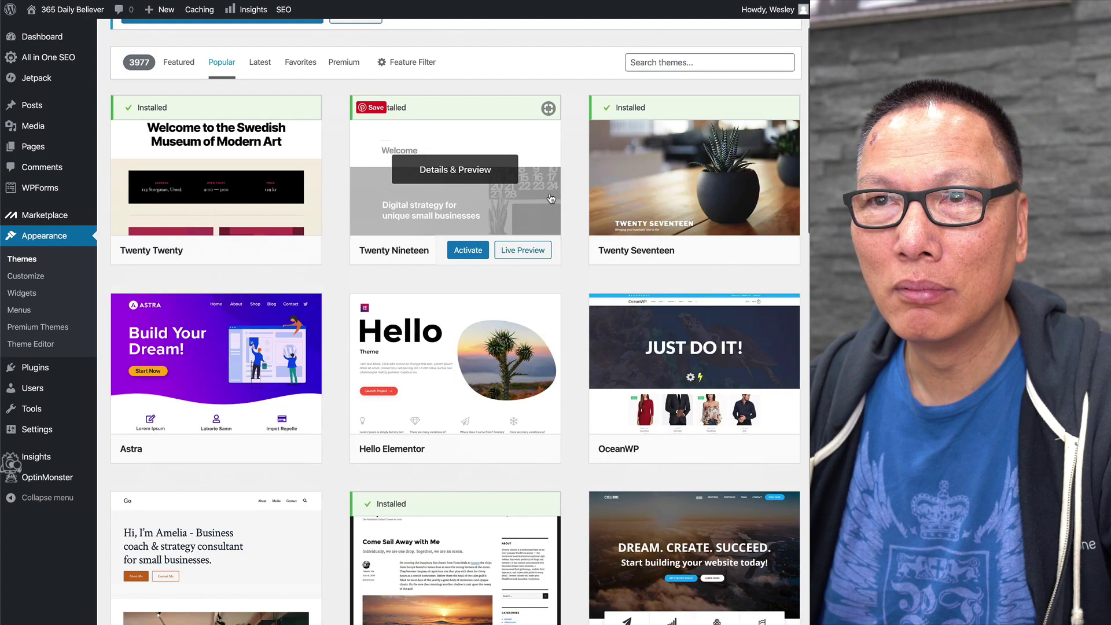
{"action": "scroll", "coordinate": [551, 198], "scroll_direction": "up", "scroll_amount": 6}
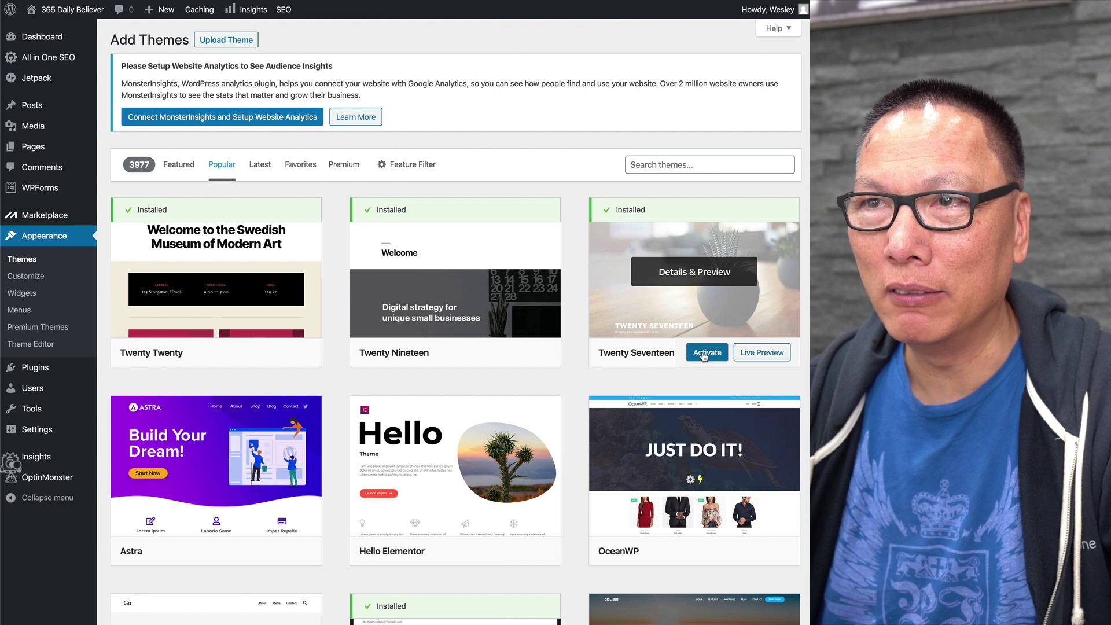
{"action": "left_click", "coordinate": [703, 354]}
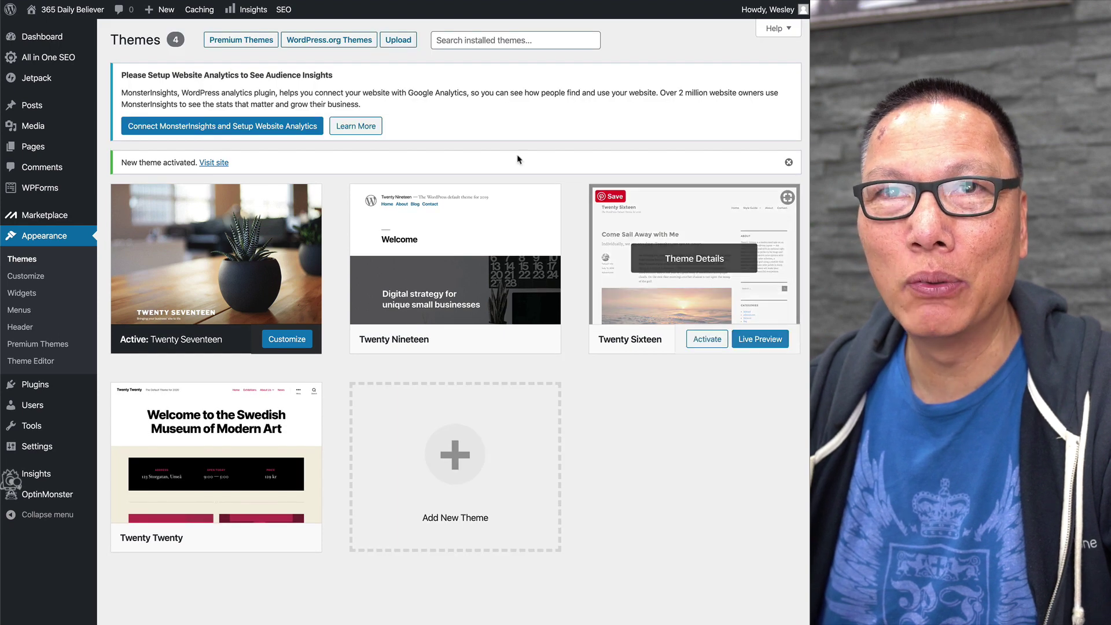
{"action": "mouse_move", "coordinate": [55, 26]}
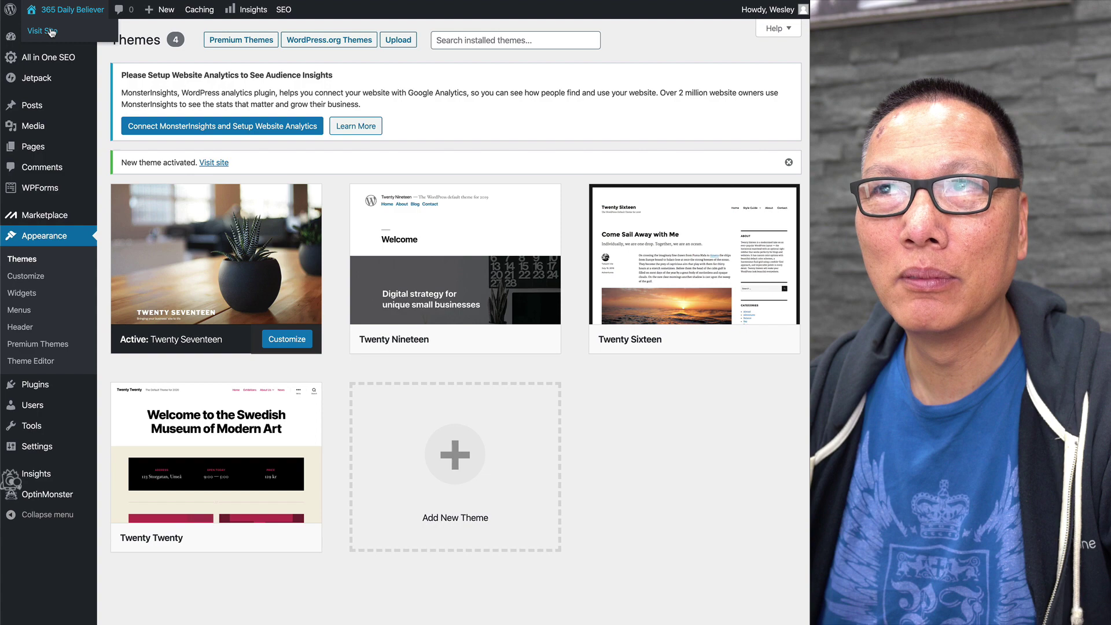
View the front page in its Twenty Seventeen design, then open Hello world! for editing
{"action": "left_click", "coordinate": [52, 32]}
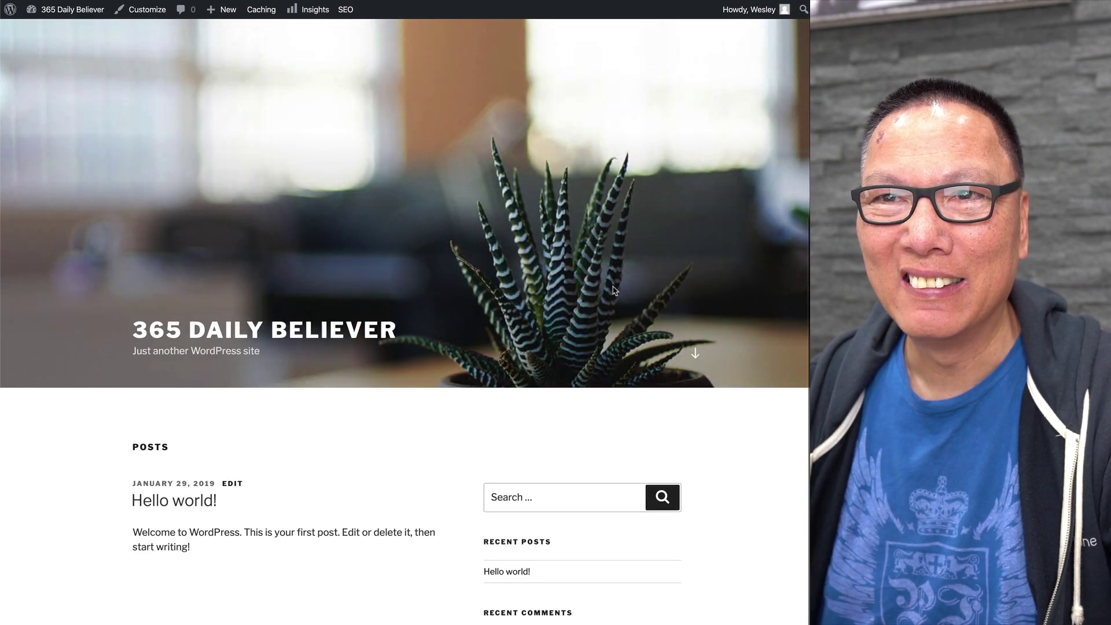
{"action": "scroll", "coordinate": [432, 273], "scroll_direction": "down", "scroll_amount": 3}
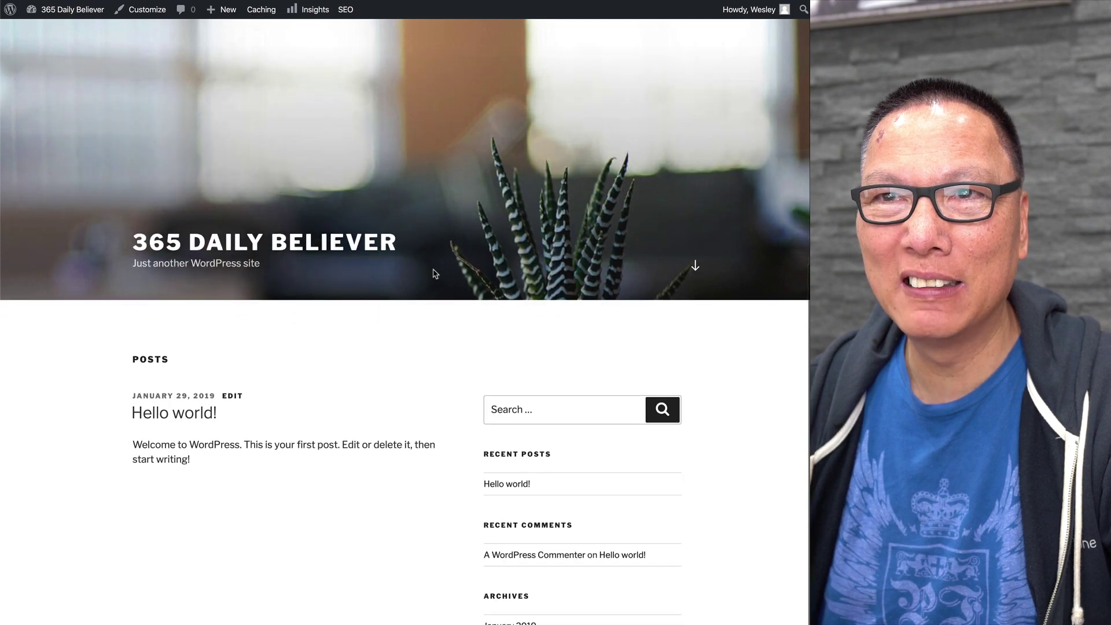
{"action": "scroll", "coordinate": [435, 273], "scroll_direction": "down", "scroll_amount": 7}
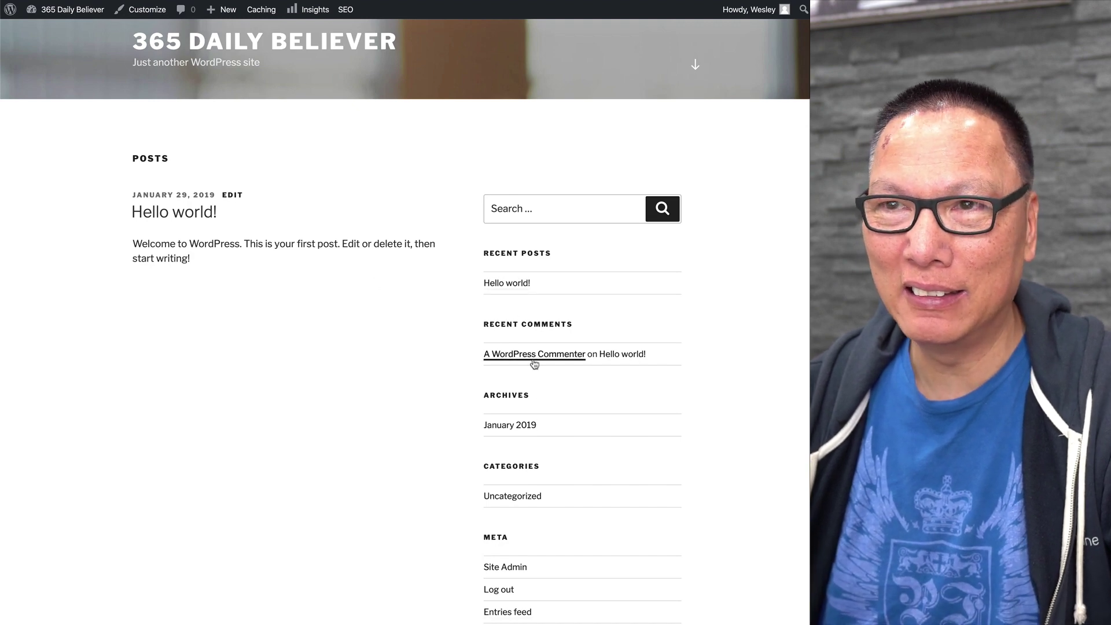
{"action": "left_click", "coordinate": [234, 197]}
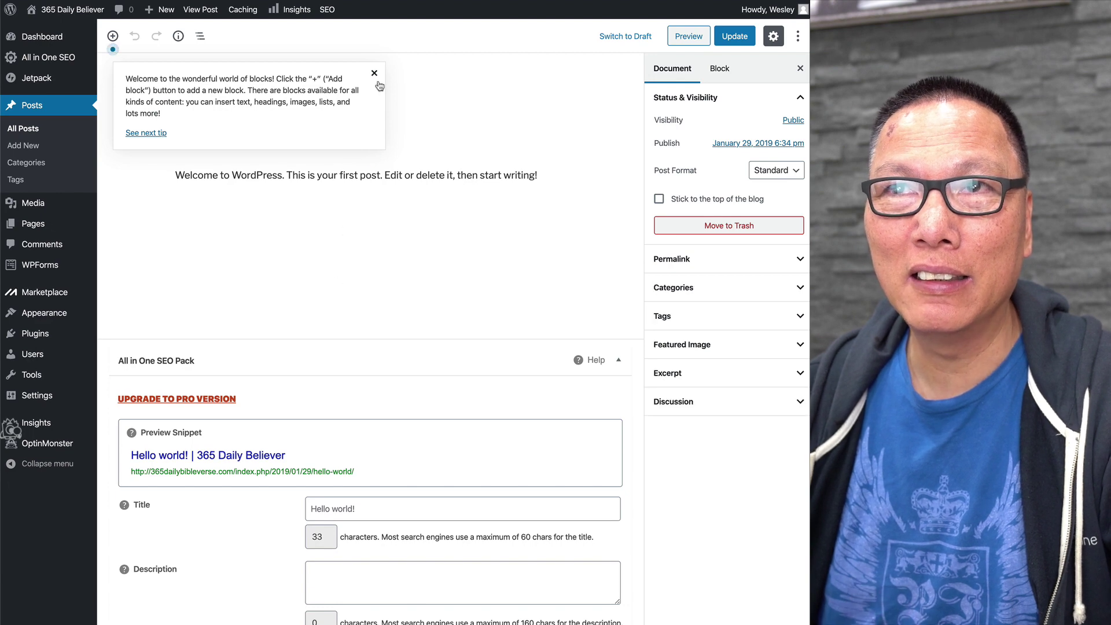
Replace the post body with 'Hello everyone. Welcome to my new blog. I hope you enjoy it. Please leave a comment!' and update
{"action": "left_click", "coordinate": [376, 77]}
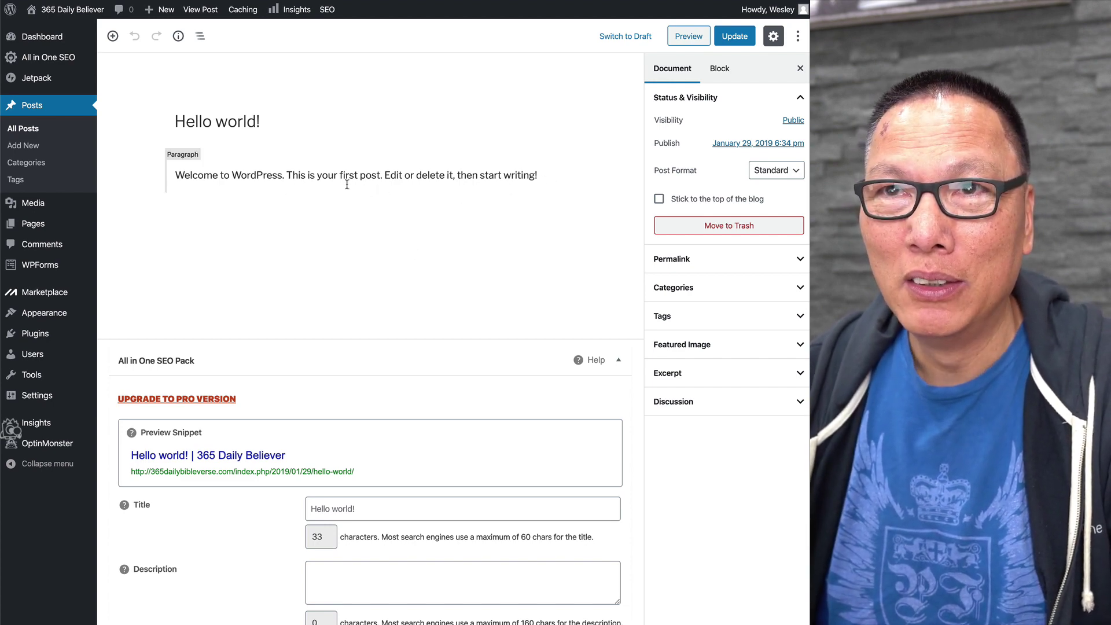
{"action": "left_click", "coordinate": [538, 175]}
{"action": "key", "text": "ctrl+a"}
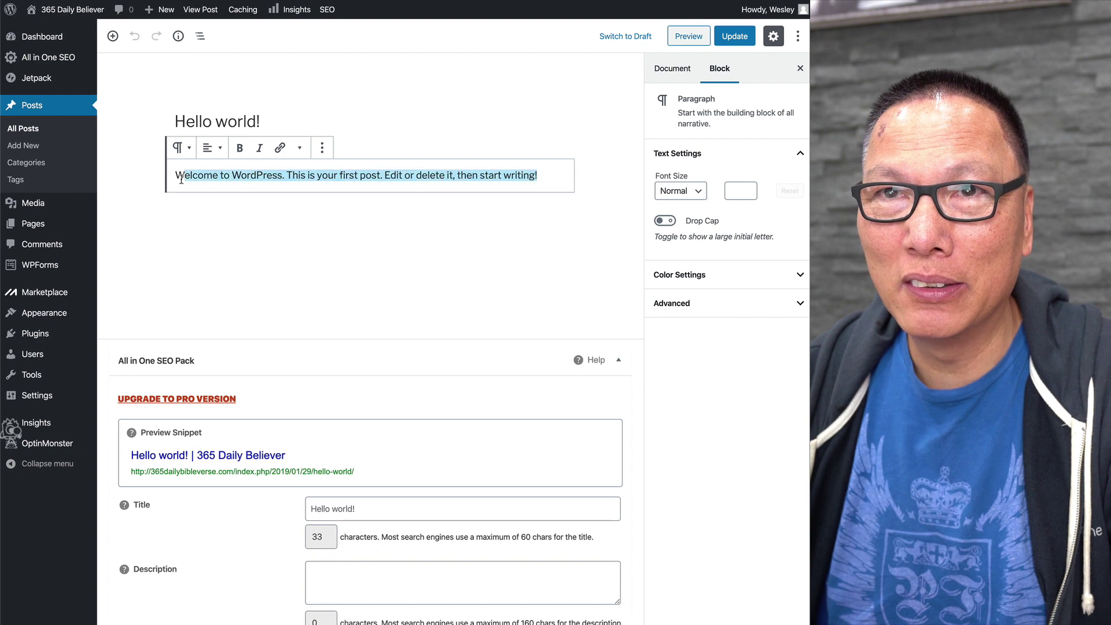
{"action": "type", "text": "Hello"}
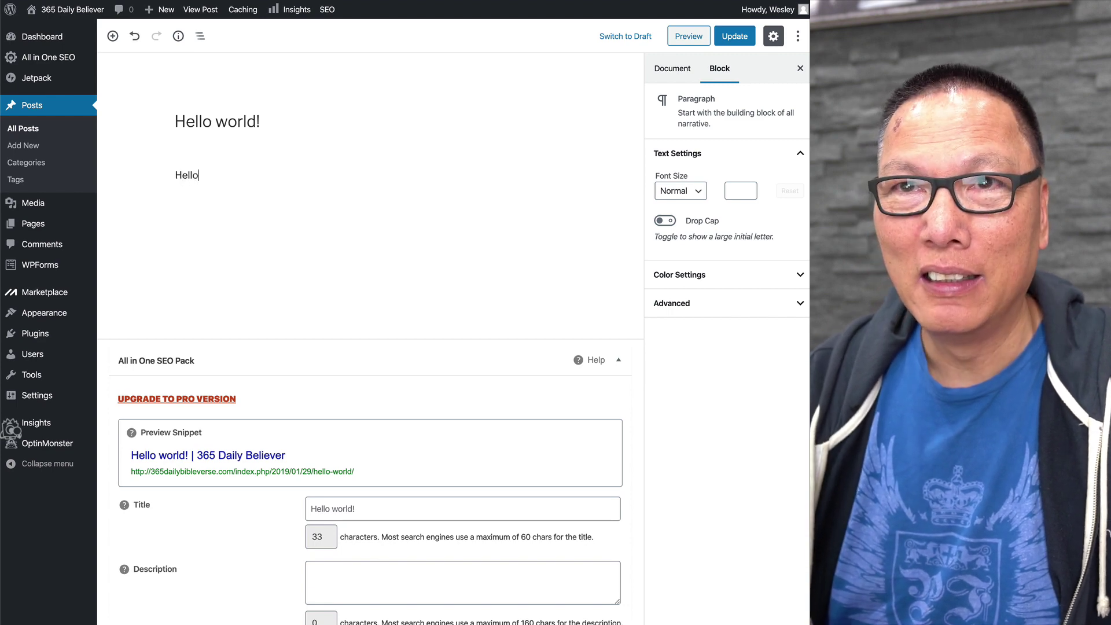
{"action": "type", "text": " everyone"}
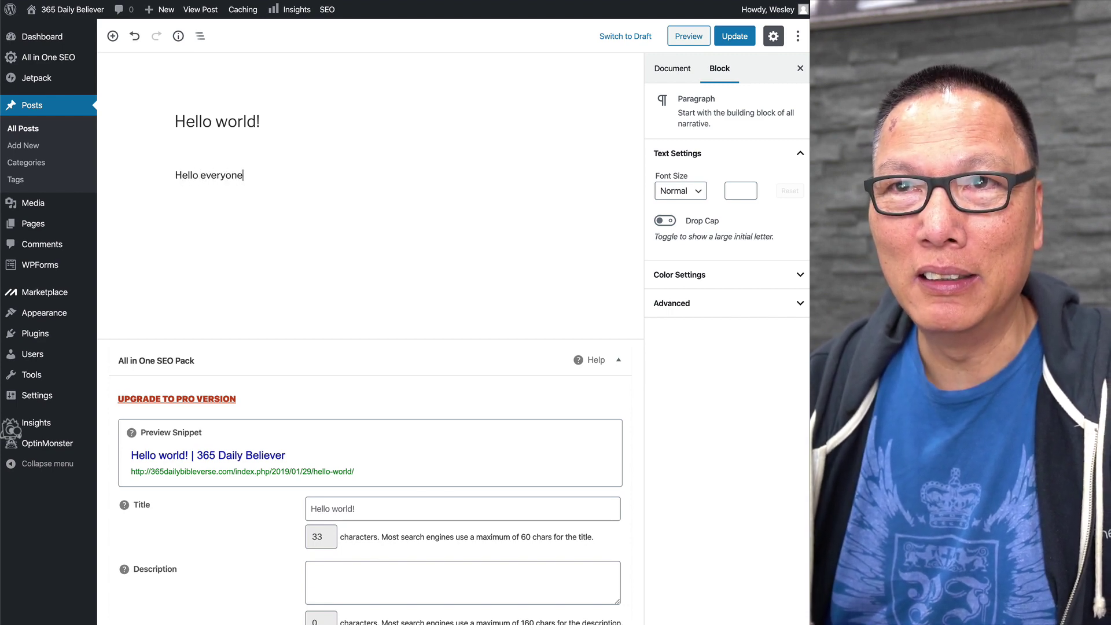
{"action": "type", "text": ". Welcome to my "}
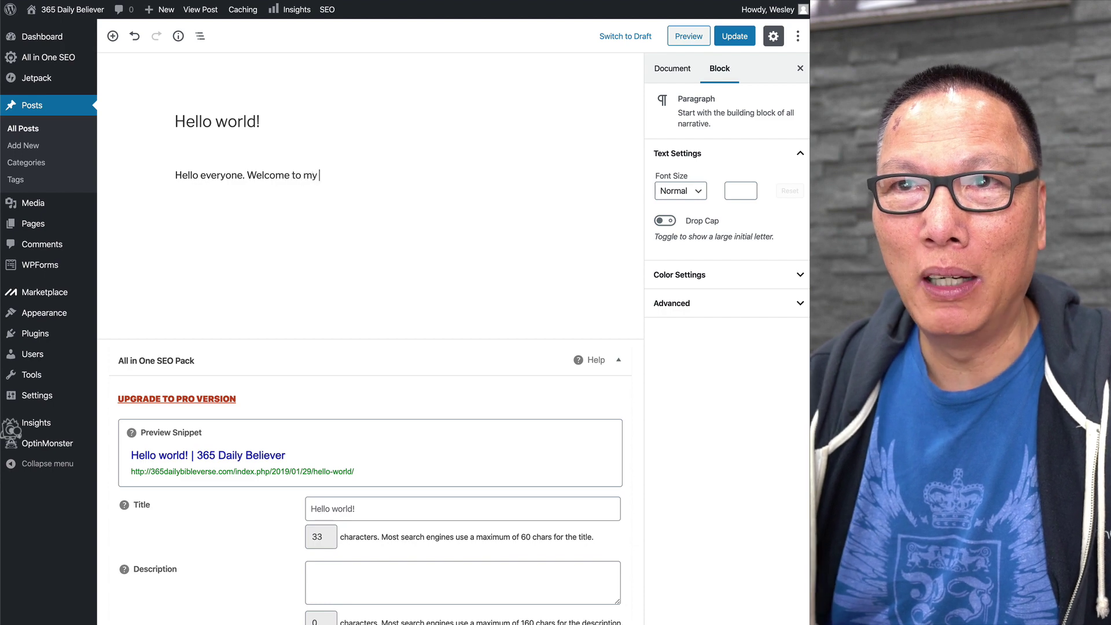
{"action": "type", "text": "new blog. I h"}
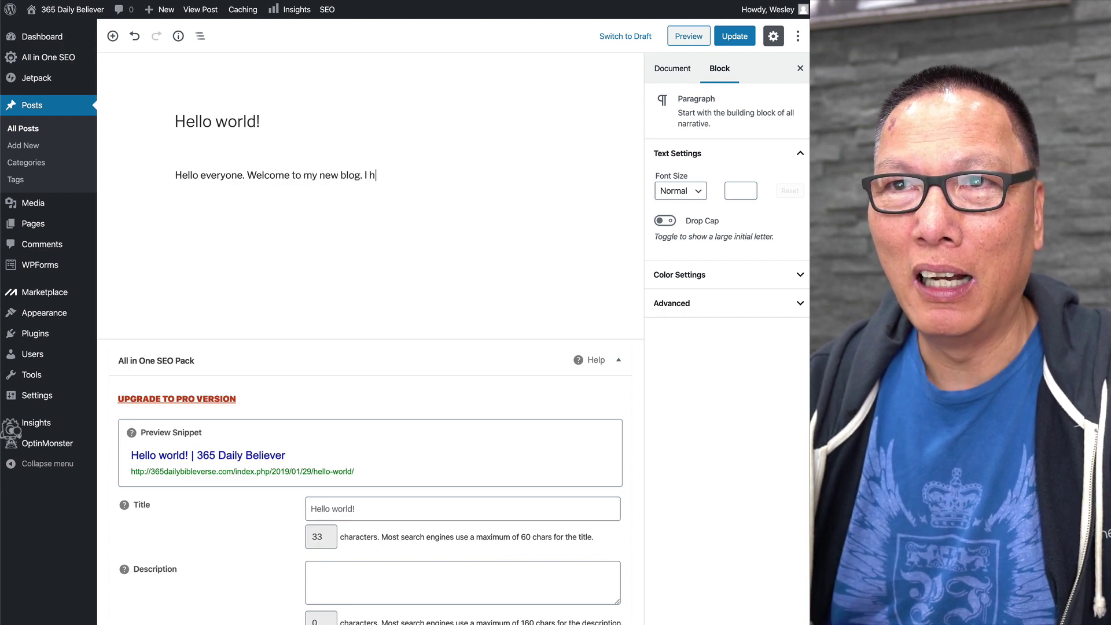
{"action": "type", "text": "ope you enjoy it"}
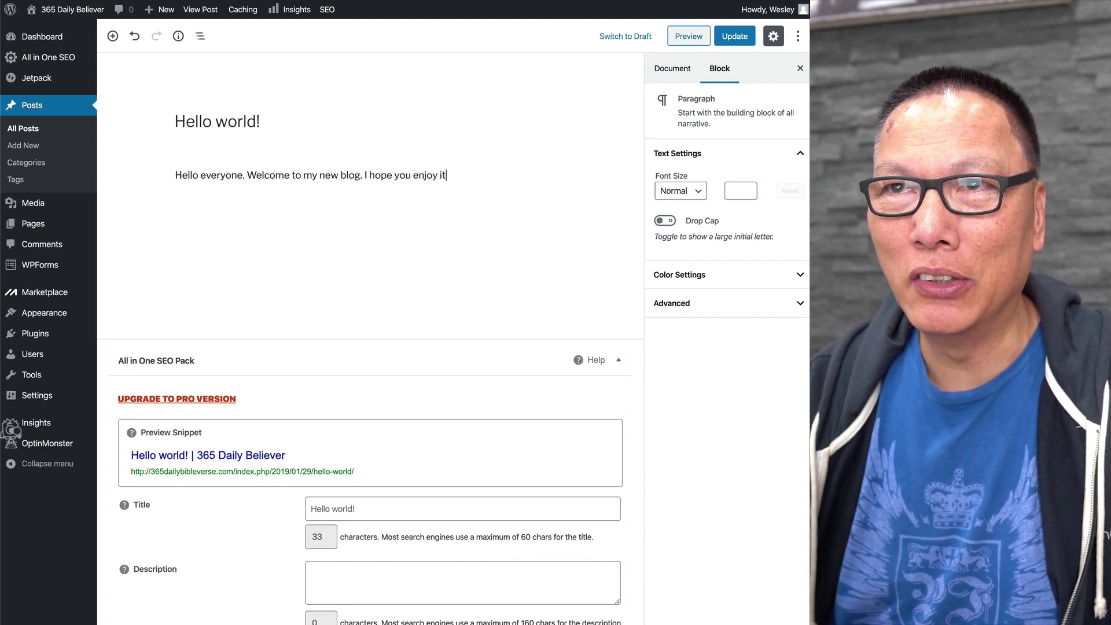
{"action": "type", "text": ". Please leav"}
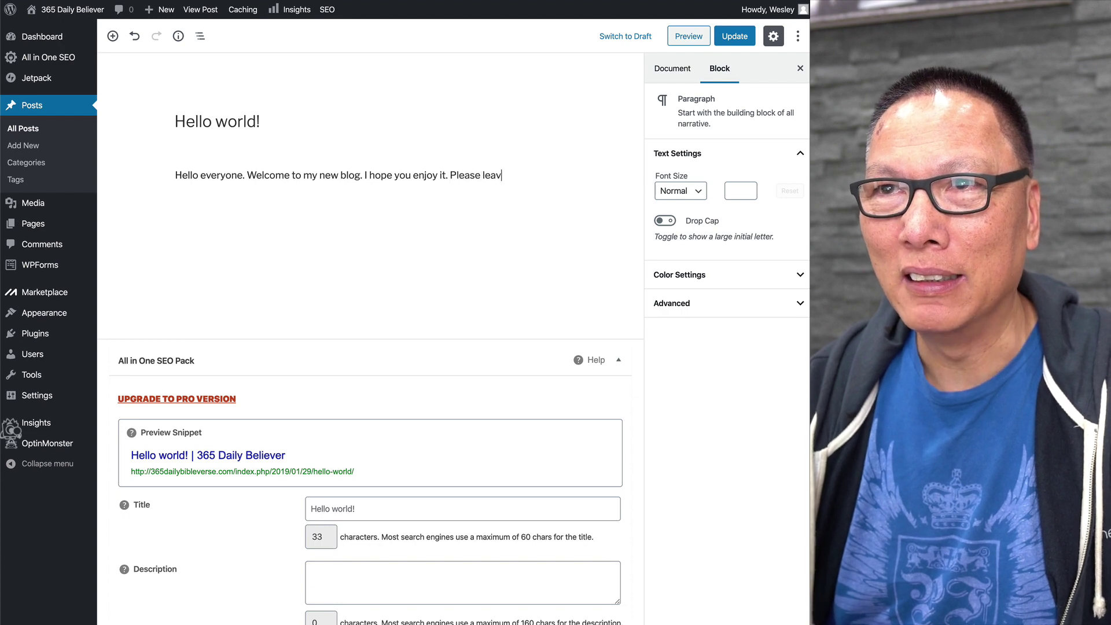
{"action": "type", "text": "e a comment!"}
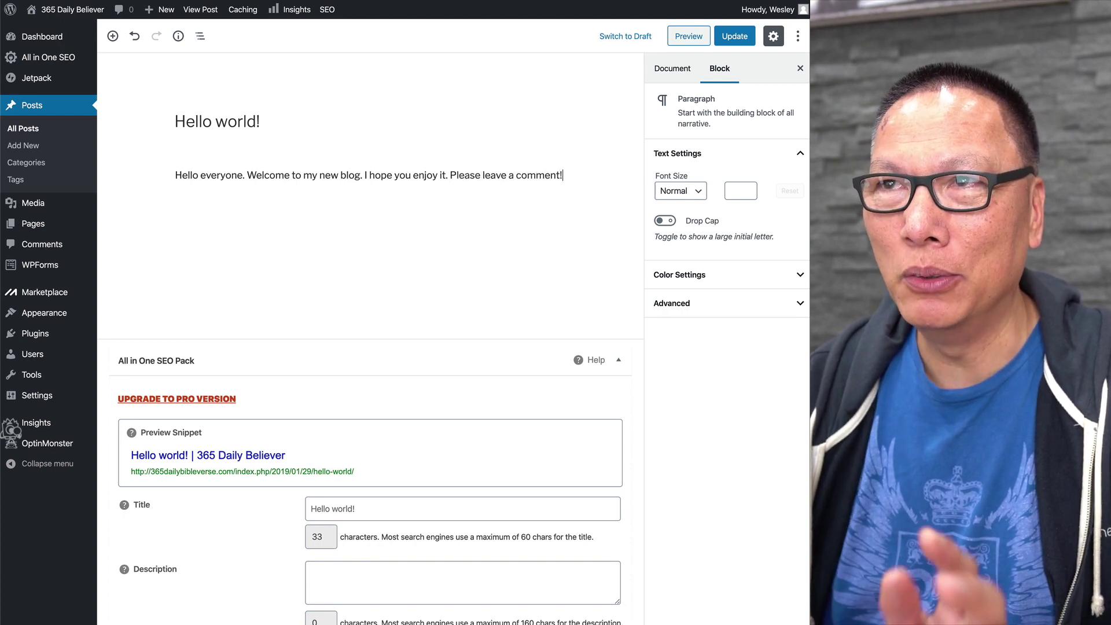
{"action": "left_click", "coordinate": [734, 32]}
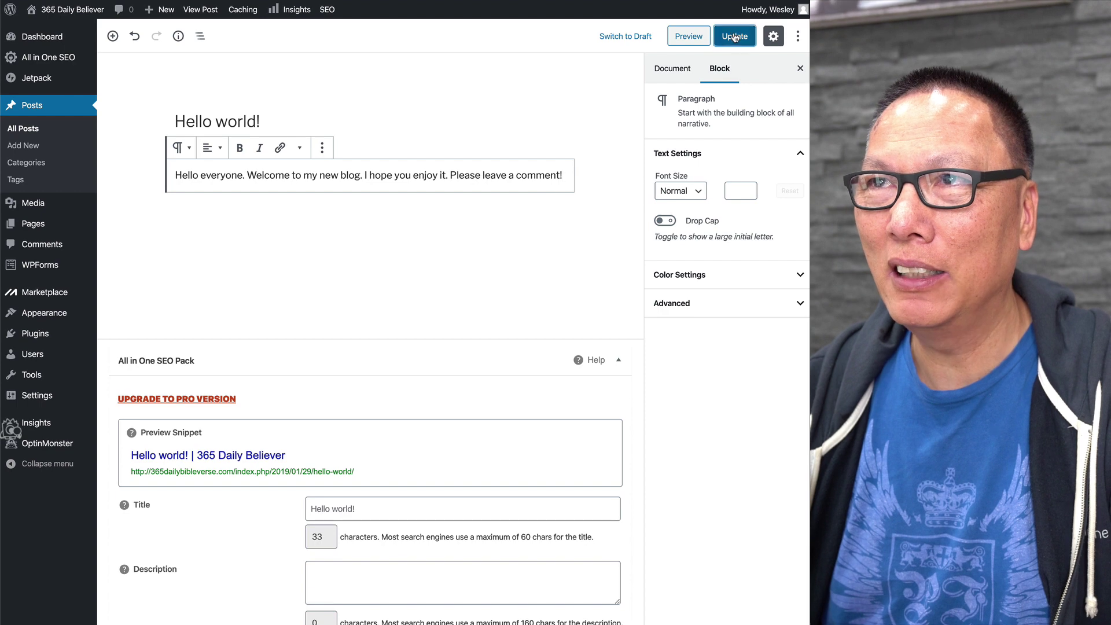